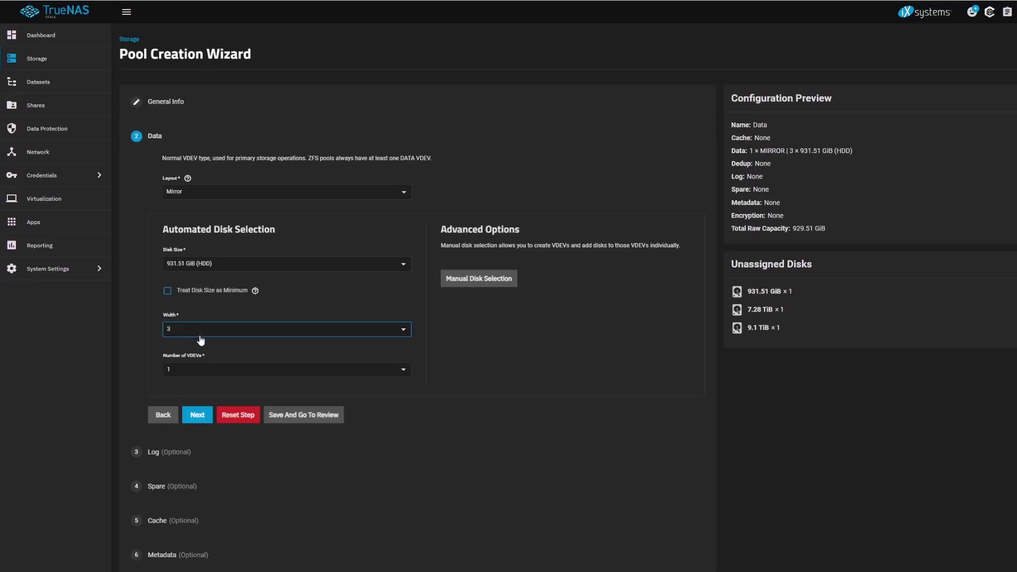
Step: Set the Data pool mirror width to 3 disks of 931.51 GiB
left_click(200, 337)
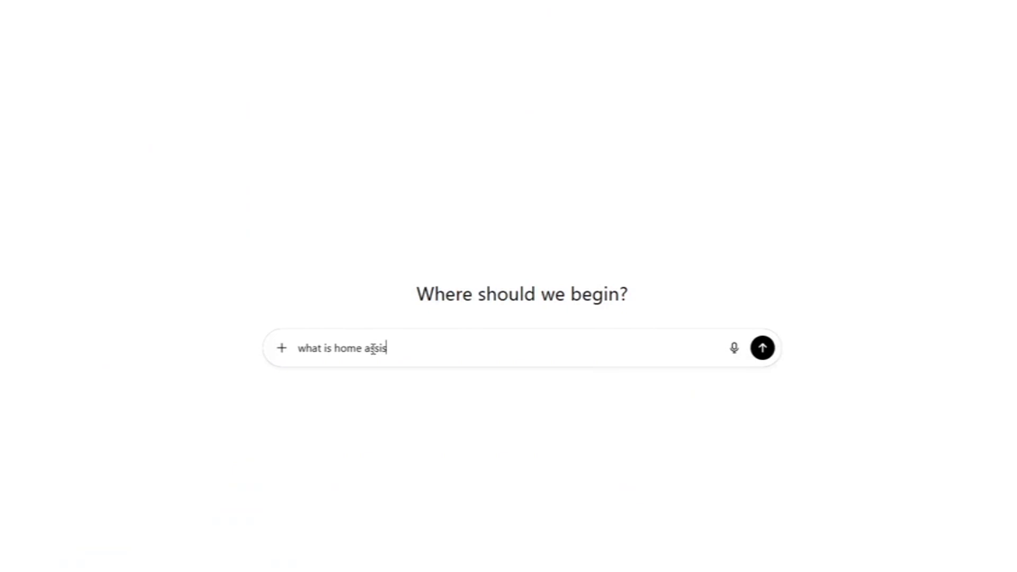
Step: Ask ChatGPT 'what is home assistant'
type("tan")
key("Return")
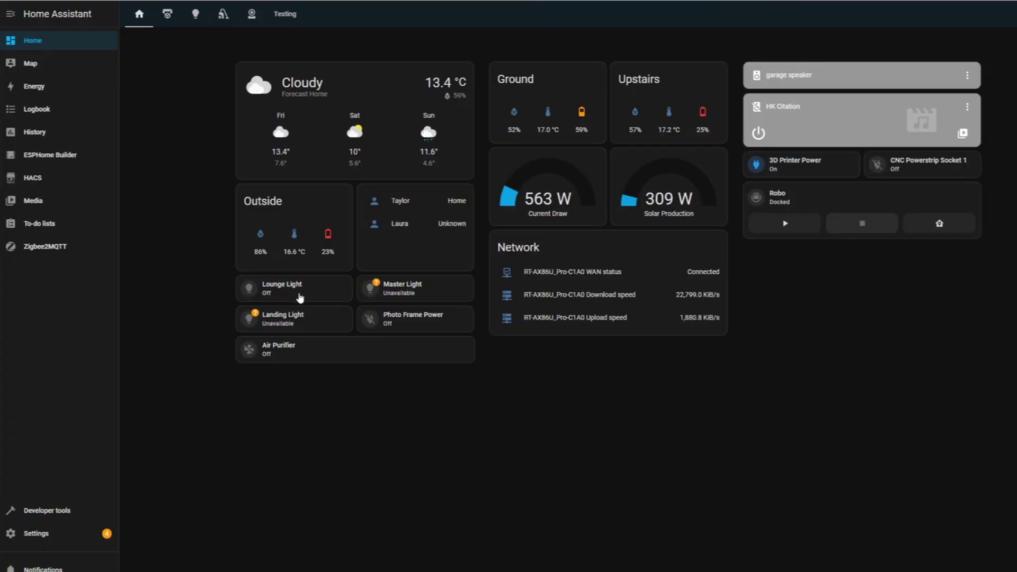
left_click(302, 298)
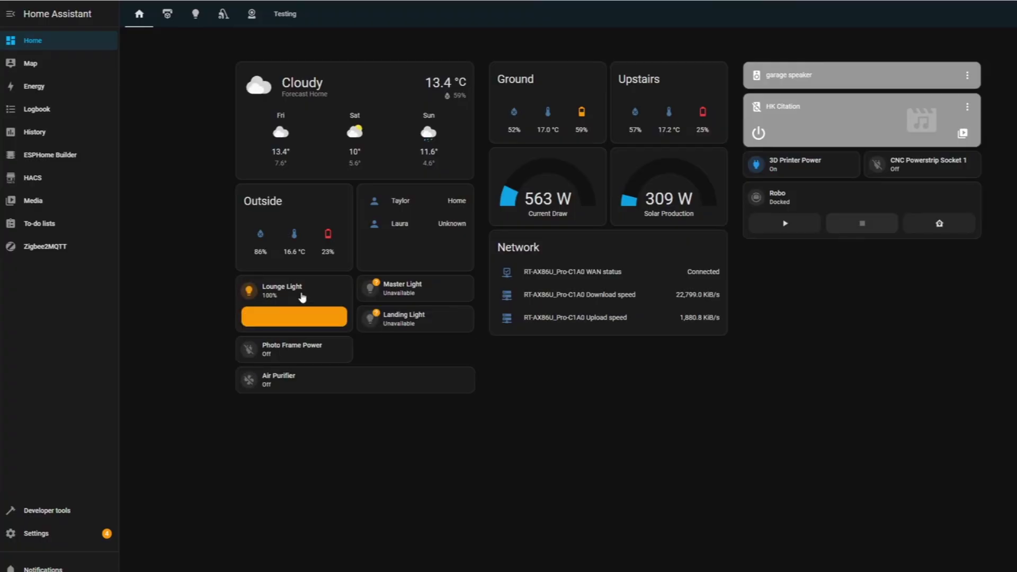
left_click(302, 297)
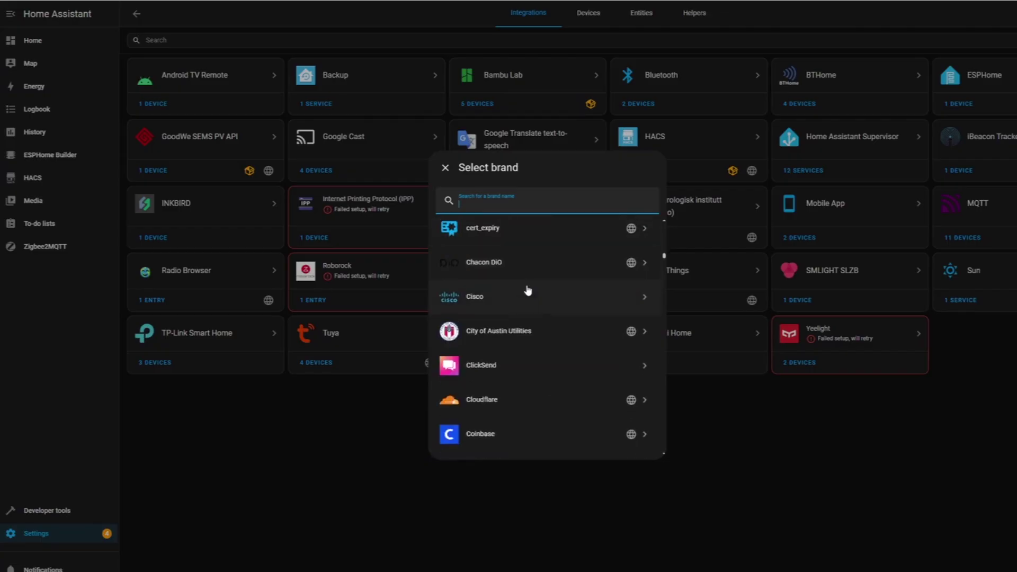
scroll(528, 290, "down", 5)
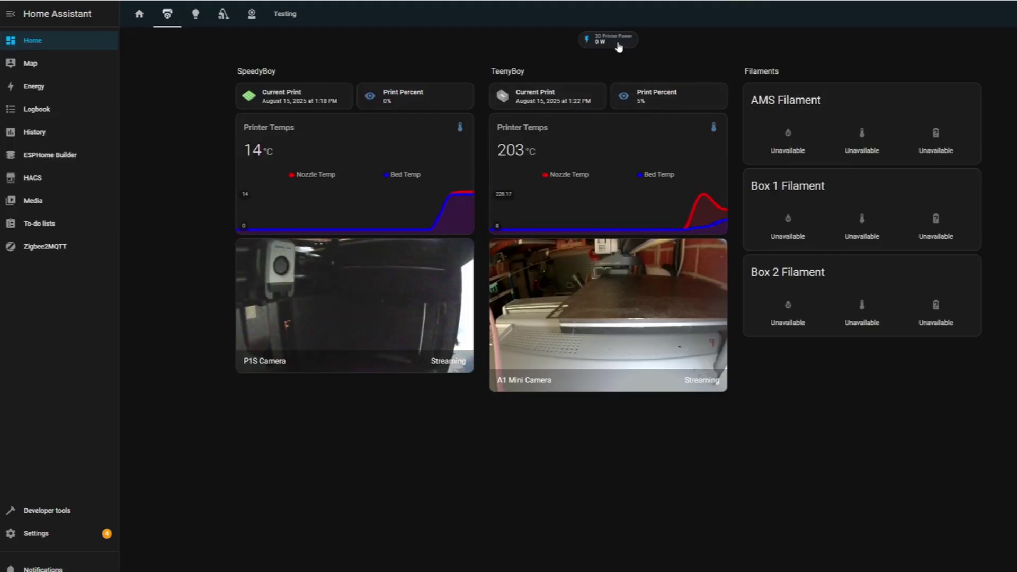
Step: On the Home dashboard, switch the Lounge Light on and back off
left_click(151, 18)
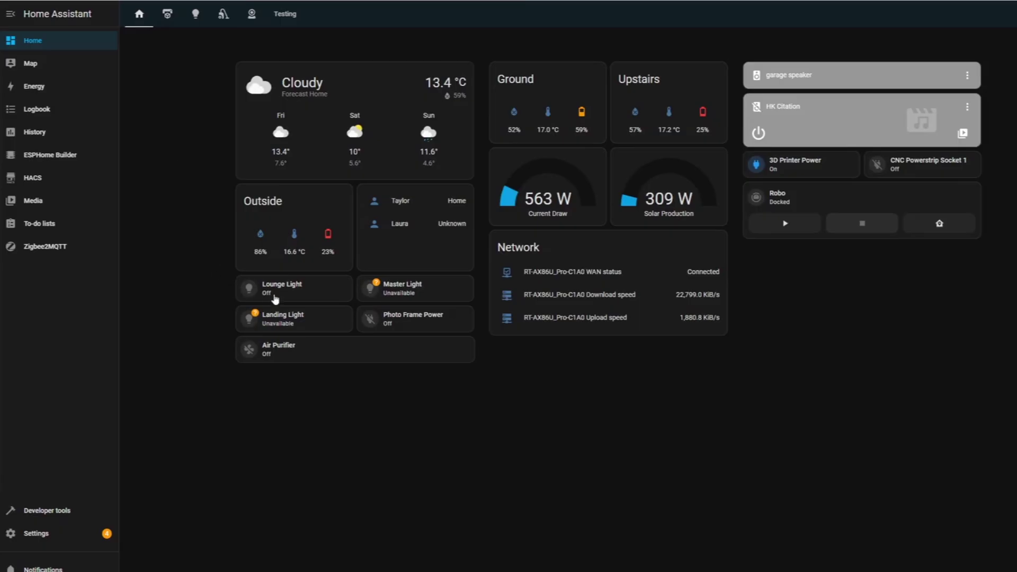
left_click(302, 298)
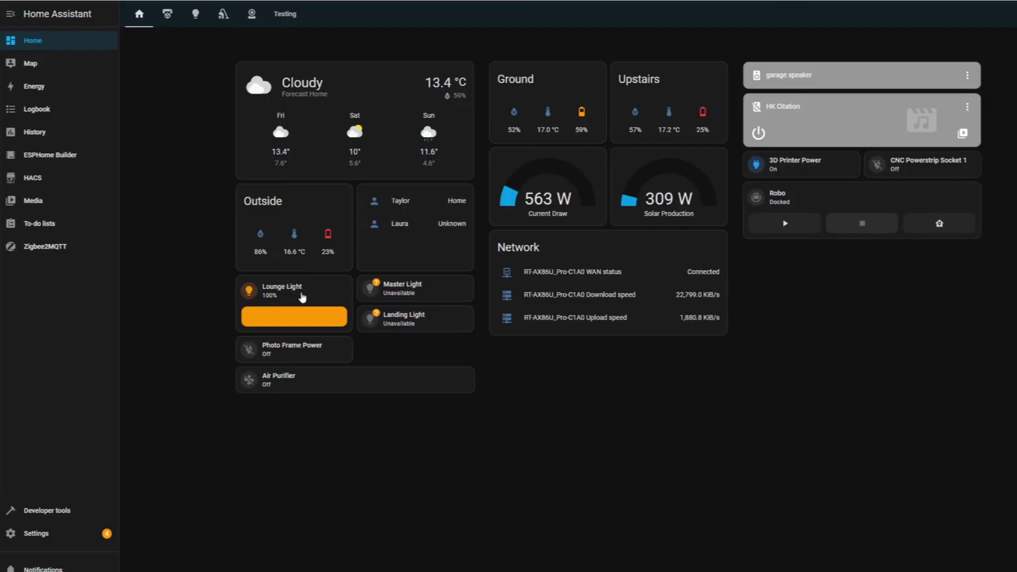
left_click(302, 298)
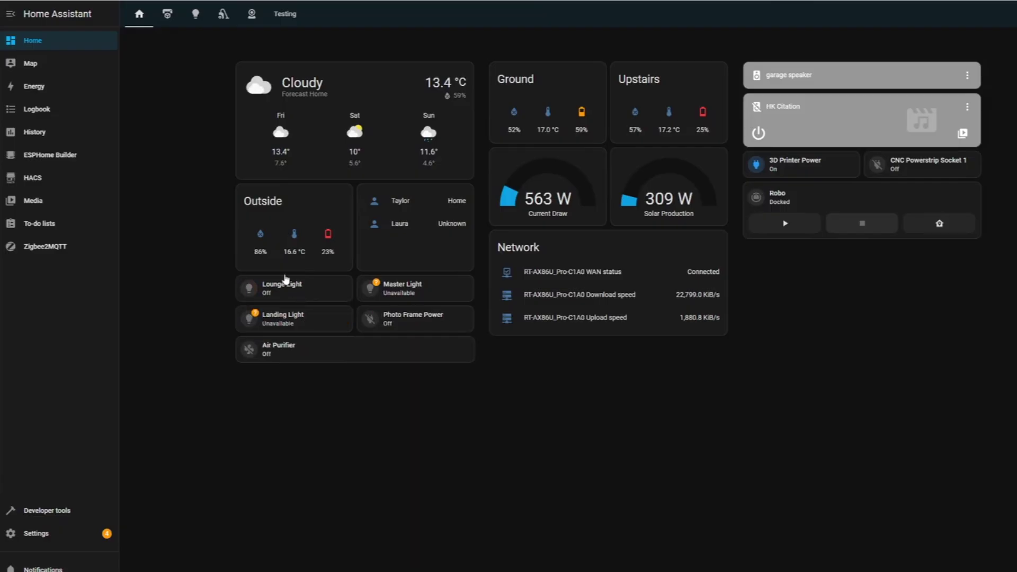
Step: Glance at the outside humidity history, then show the Ground temperature history
left_click(269, 243)
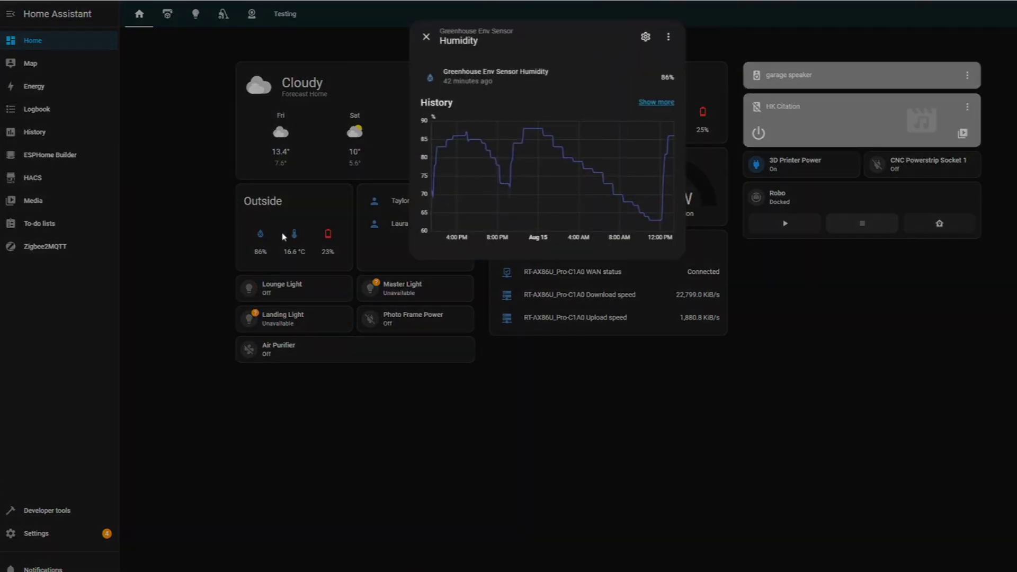
left_click(305, 227)
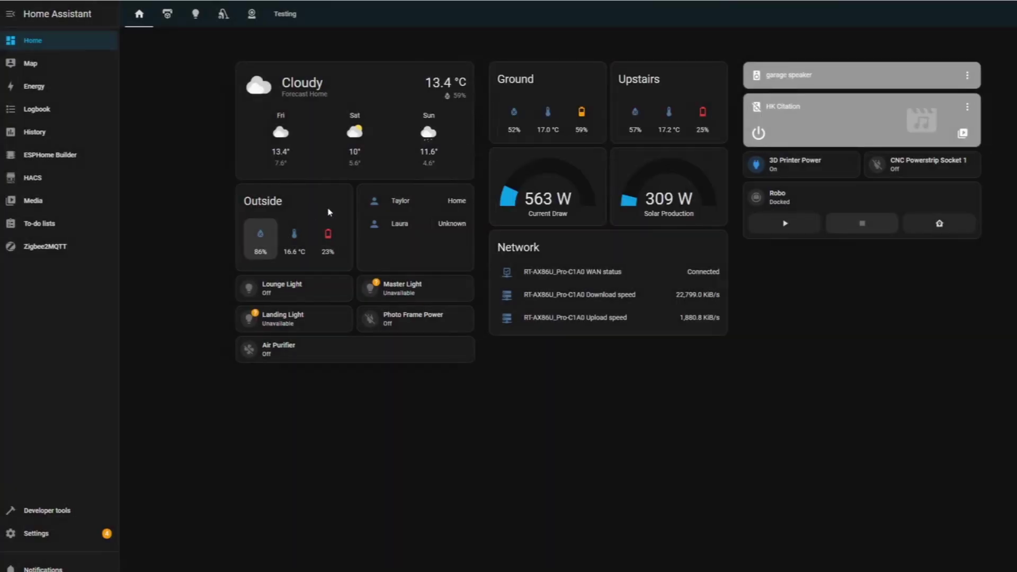
left_click(547, 122)
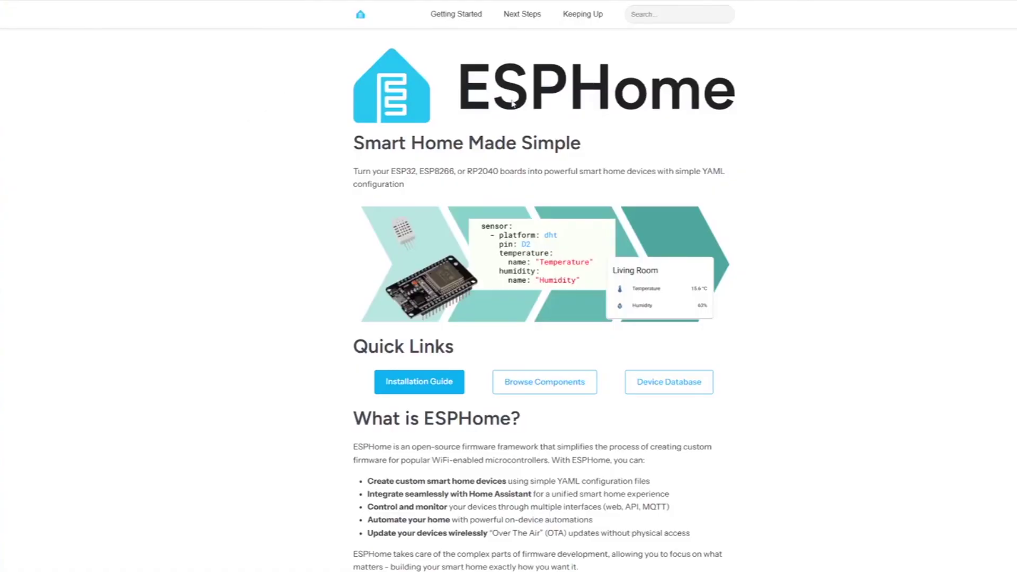
Step: Edit the ESPHome Web 959258 device's YAML and scroll down to its sensor section
scroll(374, 115, "down", 5)
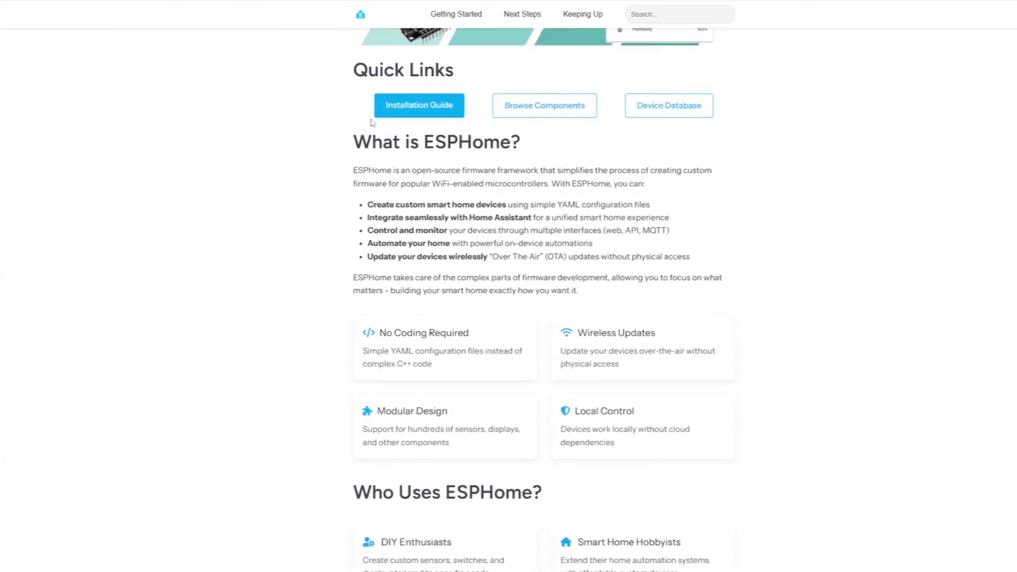
scroll(374, 150, "down", 4)
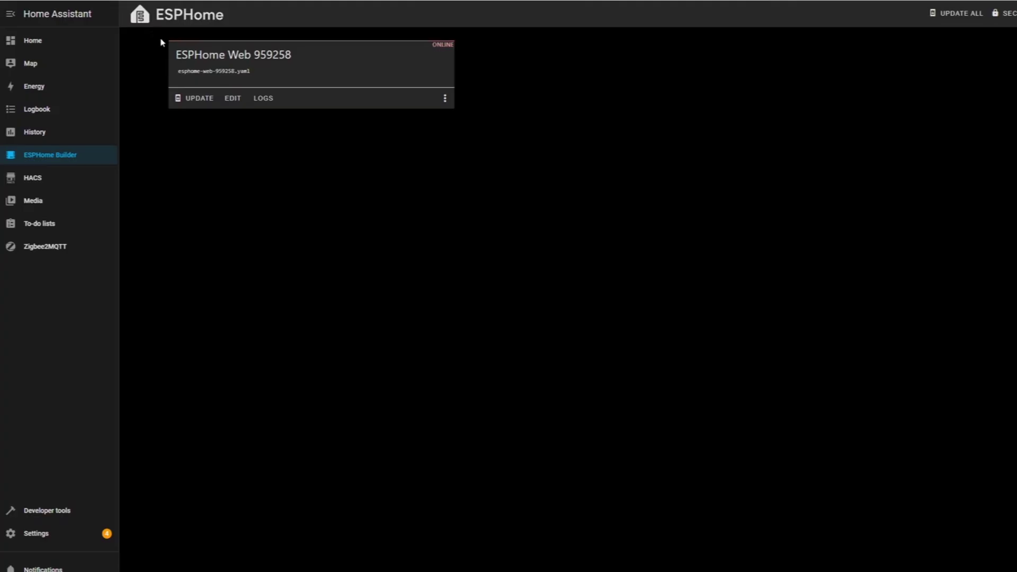
left_click(231, 98)
scroll(220, 145, "down", 5)
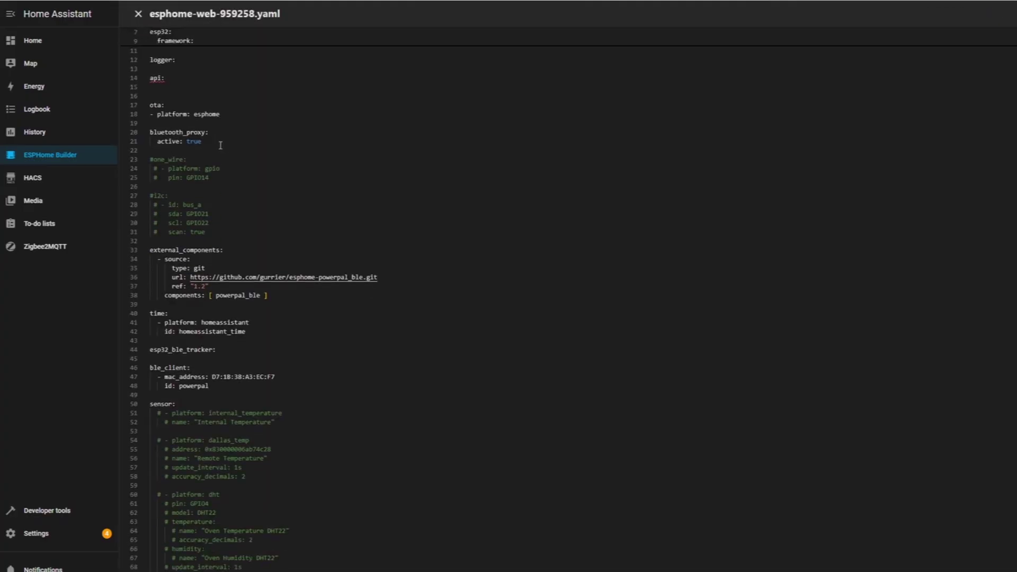
scroll(222, 147, "down", 4)
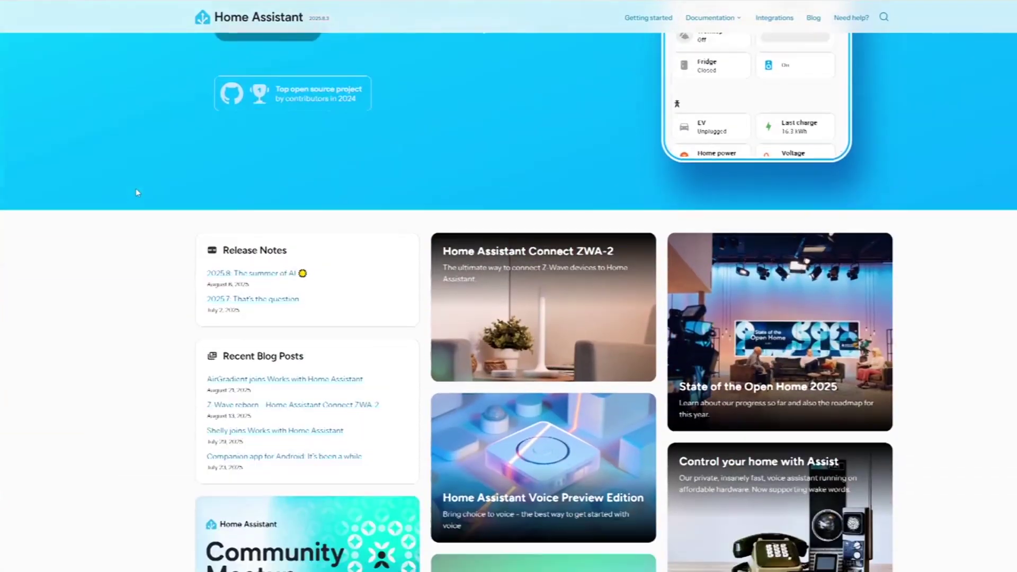
Step: Scroll through the Installation page's hardware cards down to the Linux and macOS options
scroll(136, 191, "down", 8)
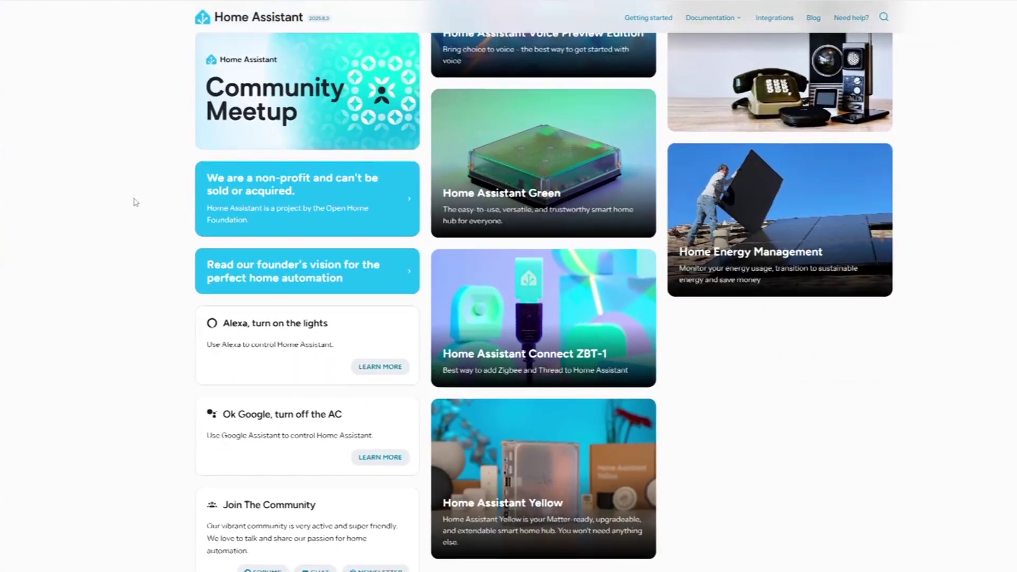
scroll(136, 202, "down", 10)
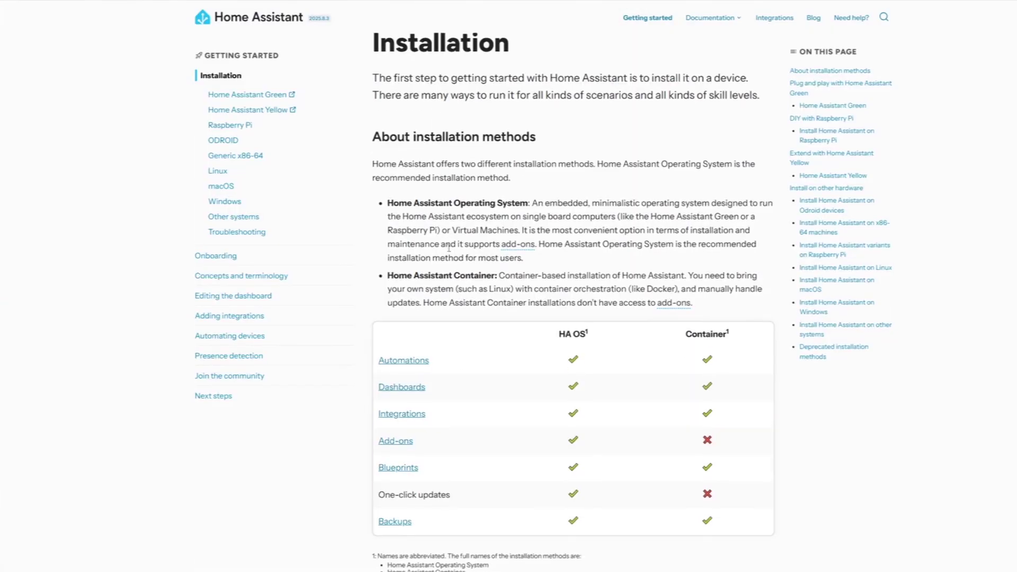
scroll(455, 246, "down", 10)
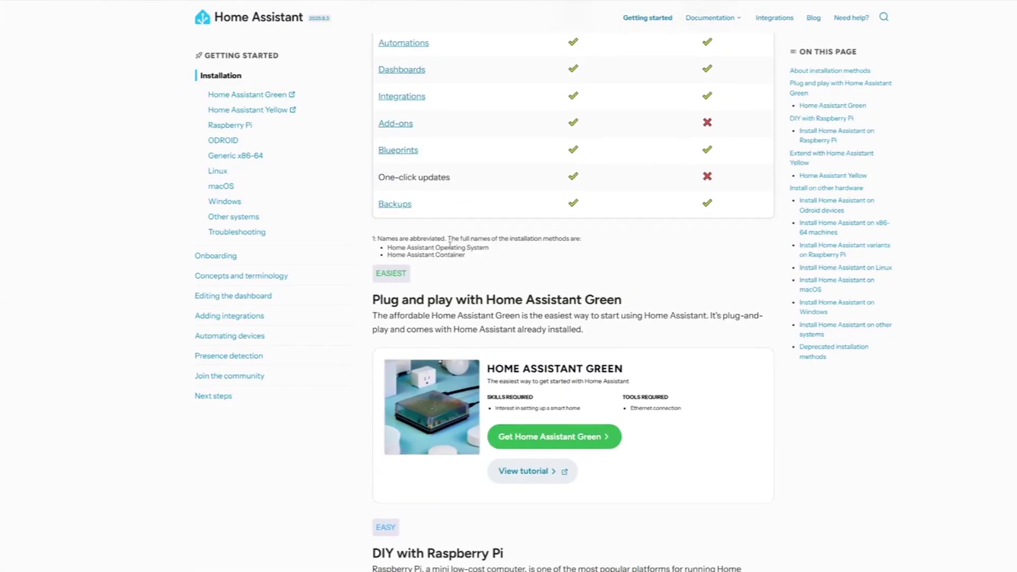
scroll(456, 244, "down", 5)
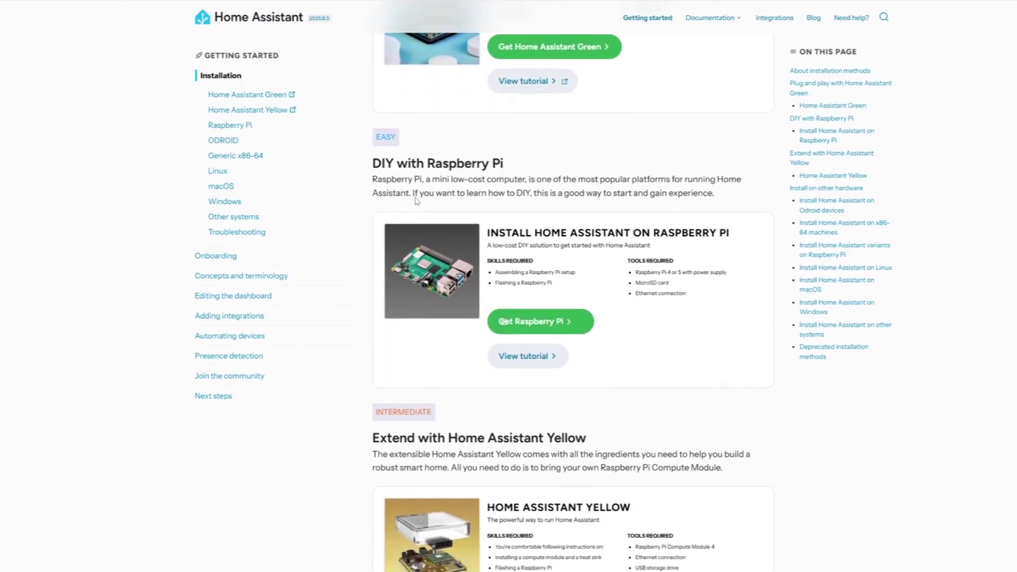
scroll(425, 211, "down", 10)
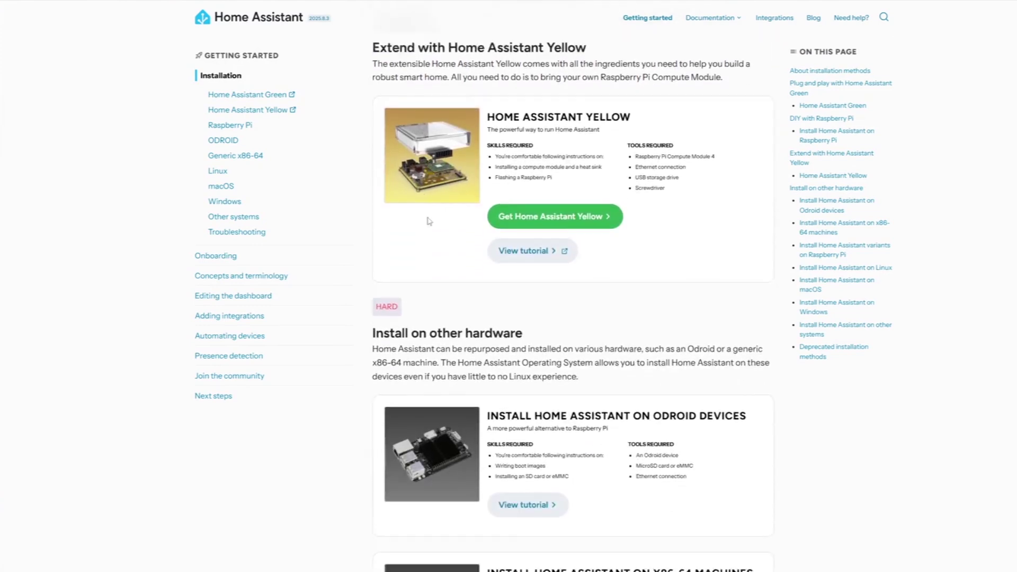
scroll(431, 220, "down", 4)
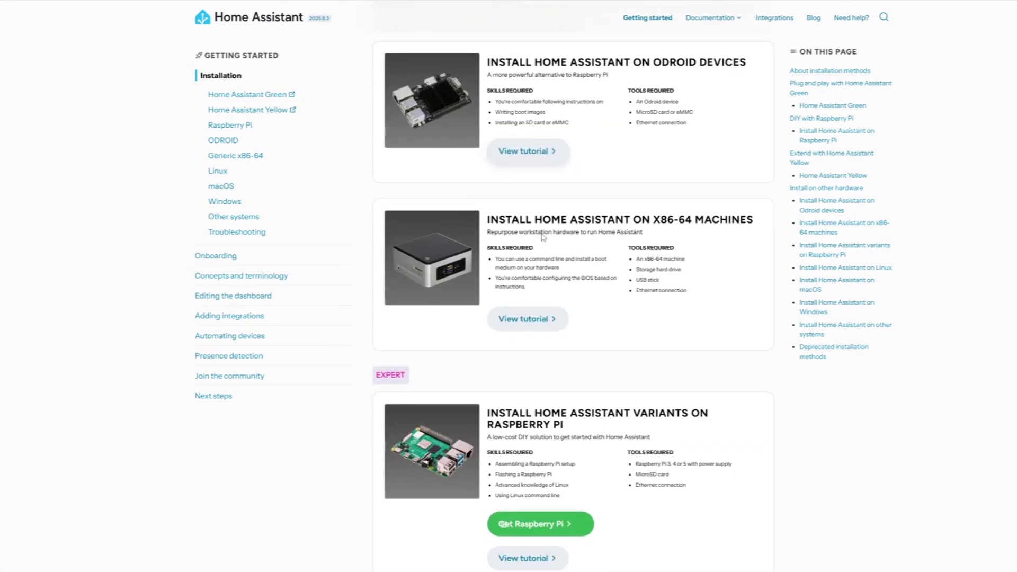
scroll(527, 250, "down", 6)
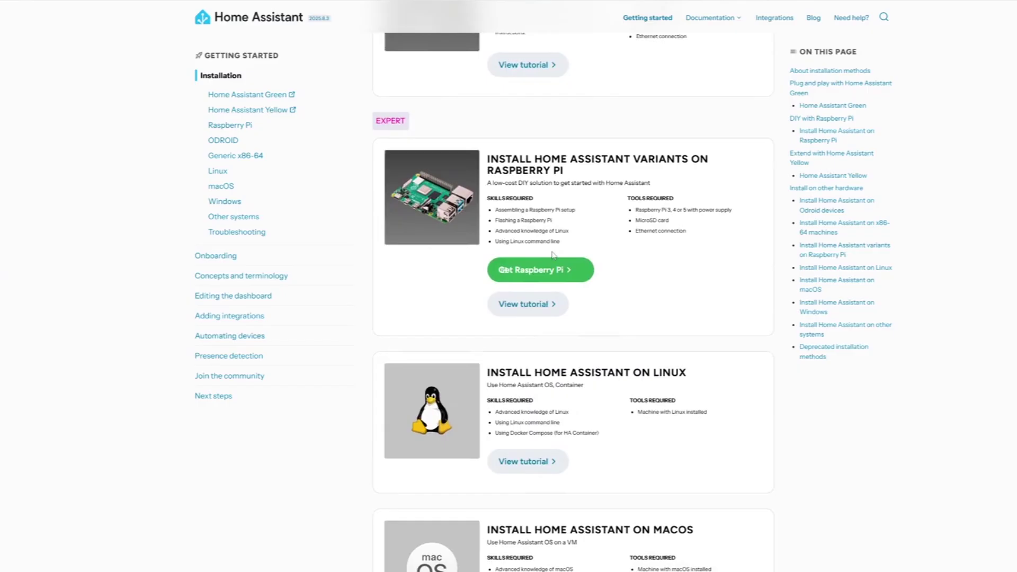
scroll(494, 273, "down", 3)
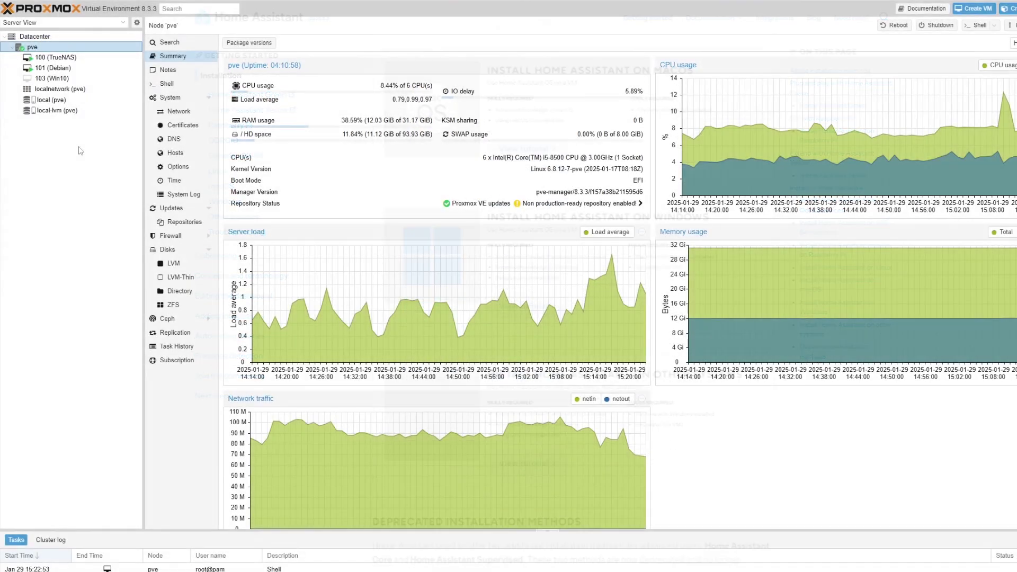
Step: Begin VM 102 'HAOS' with OVMF (UEFI) firmware, EFI disk on local-lvm, no pre-enrolled keys
left_click(974, 9)
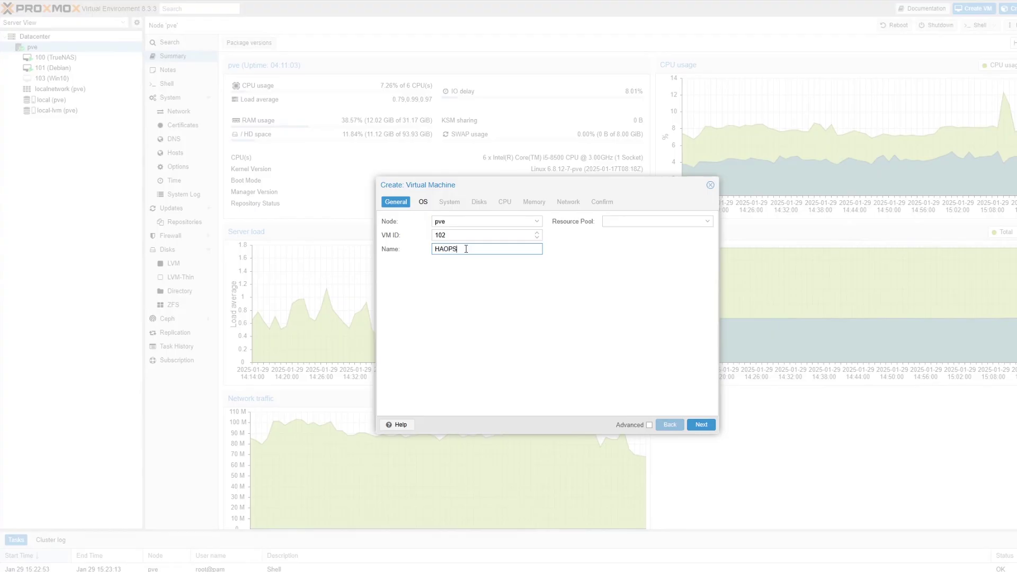
left_click(702, 426)
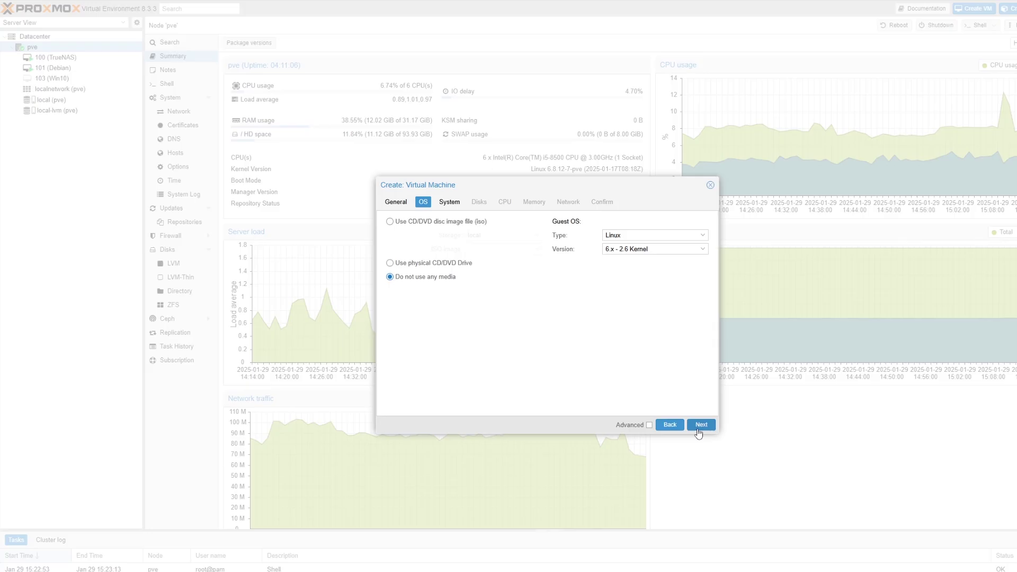
left_click(702, 426)
left_click(459, 264)
left_click(466, 295)
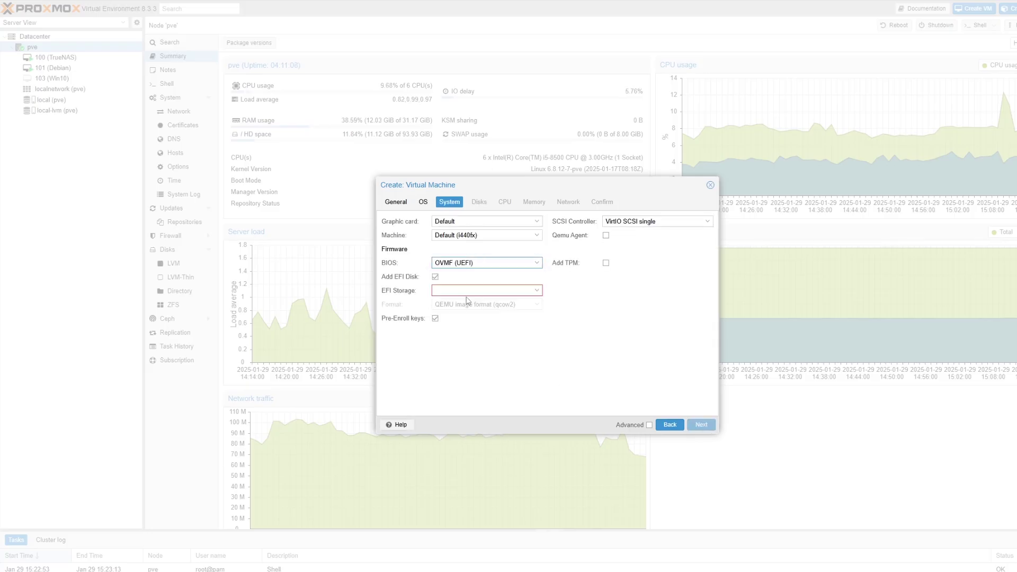
left_click(443, 293)
left_click(443, 316)
left_click(435, 318)
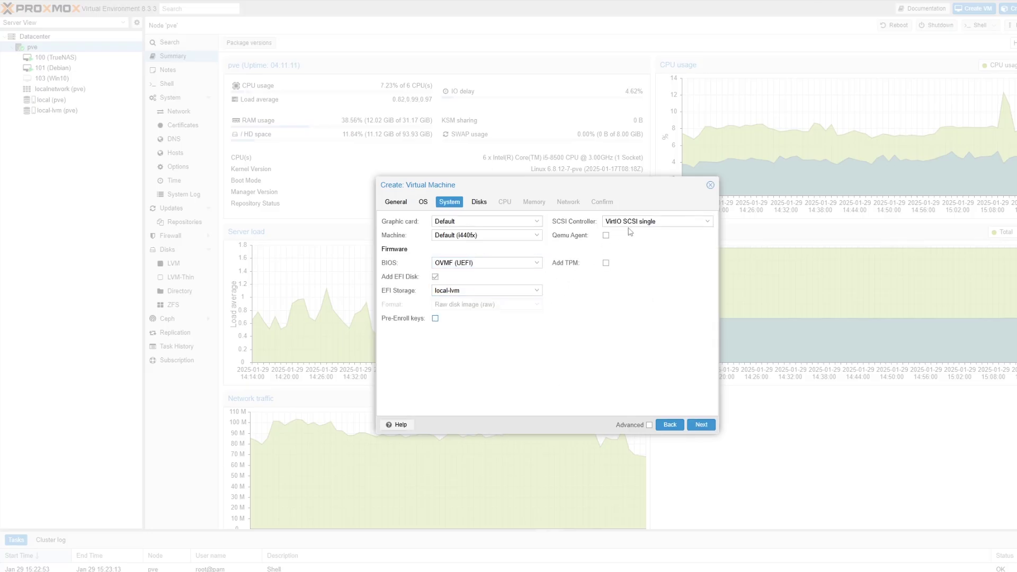
Step: Remove the default scsi0 disk, keep CPU, memory and network defaults, and create the VM
left_click(702, 425)
left_click(436, 222)
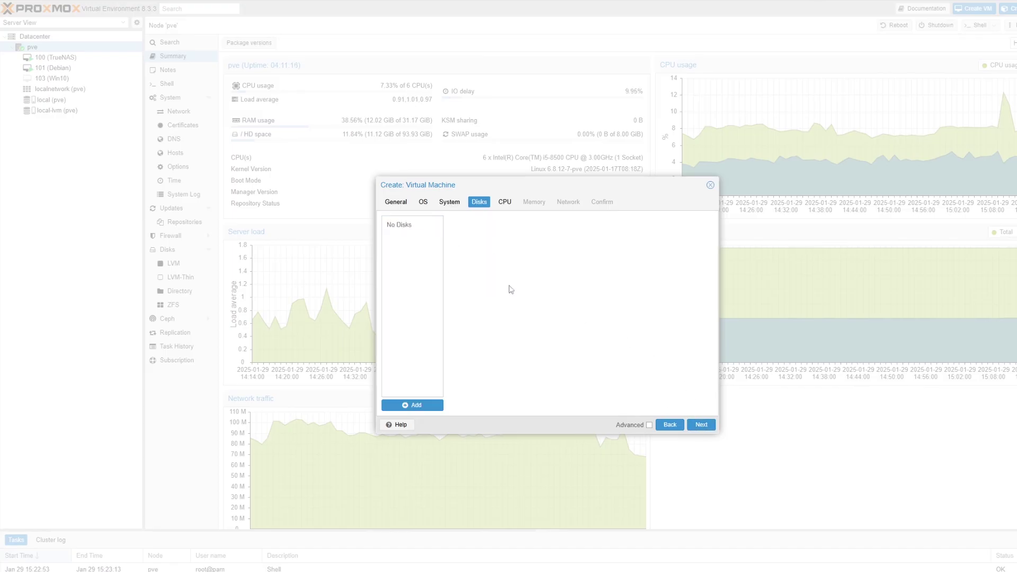
left_click(712, 429)
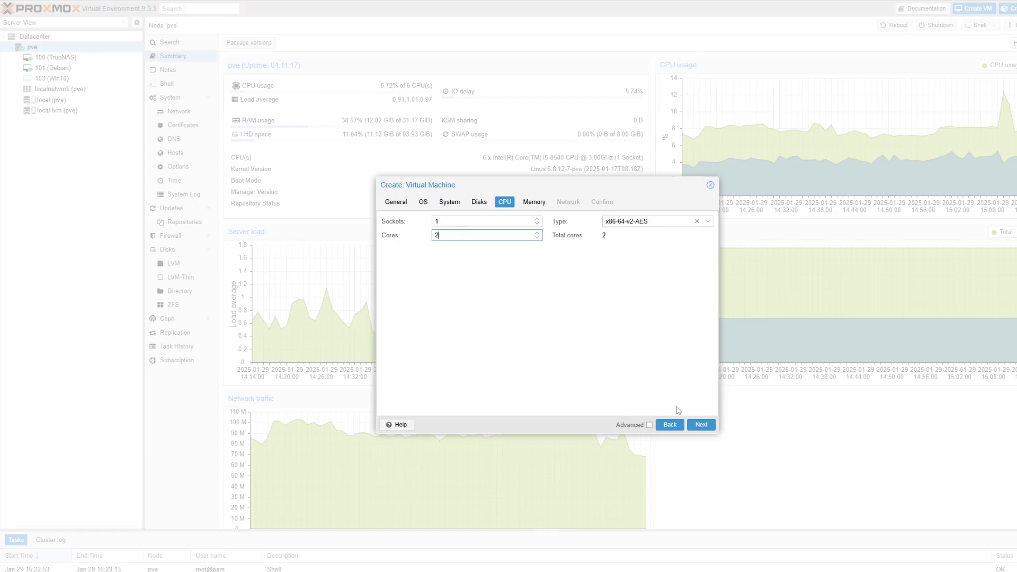
left_click(701, 426)
left_click(710, 432)
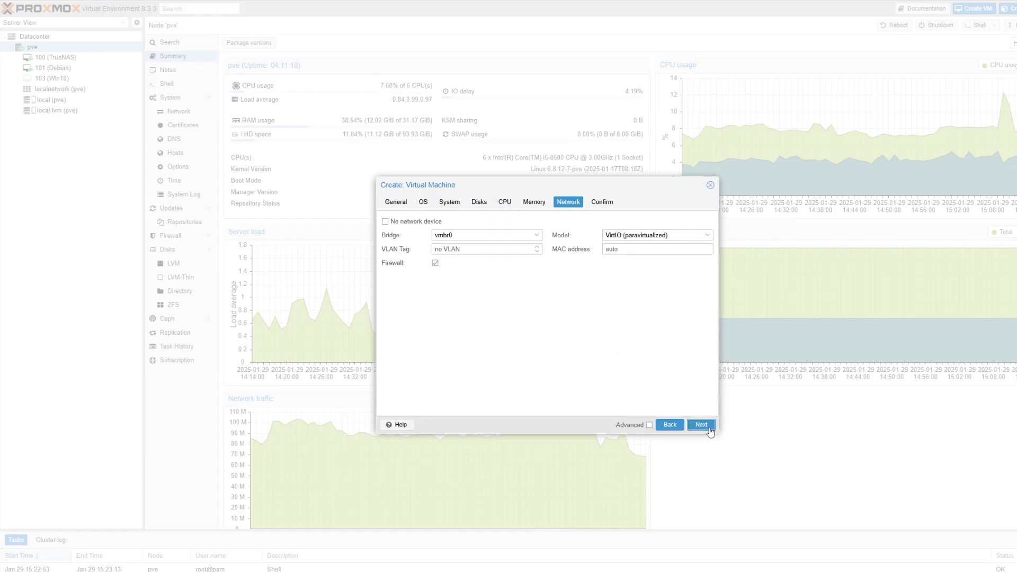
left_click(710, 432)
left_click(710, 430)
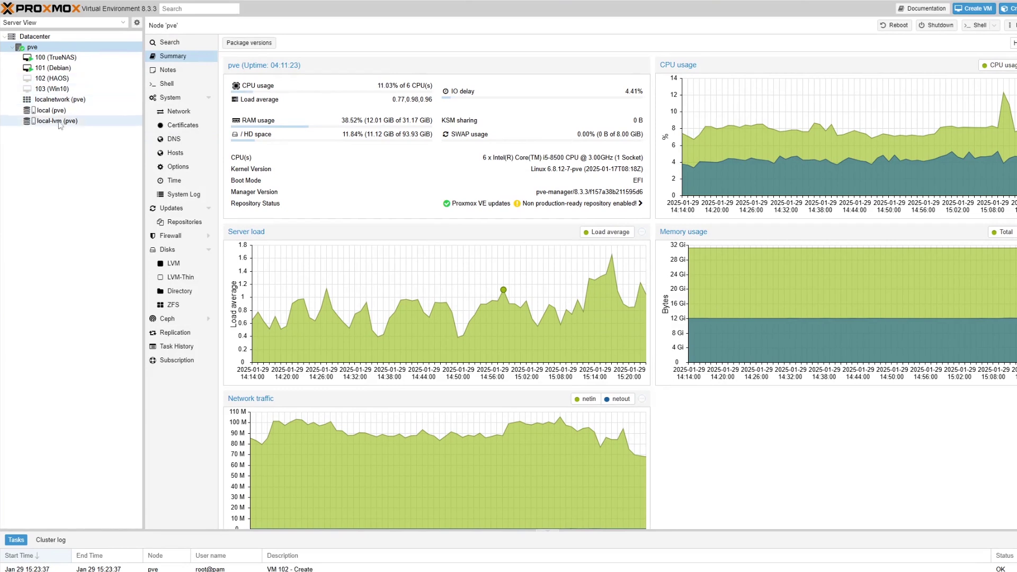
Step: In the pve node shell, download the haos_ova-14.2 image with wget
left_click(61, 78)
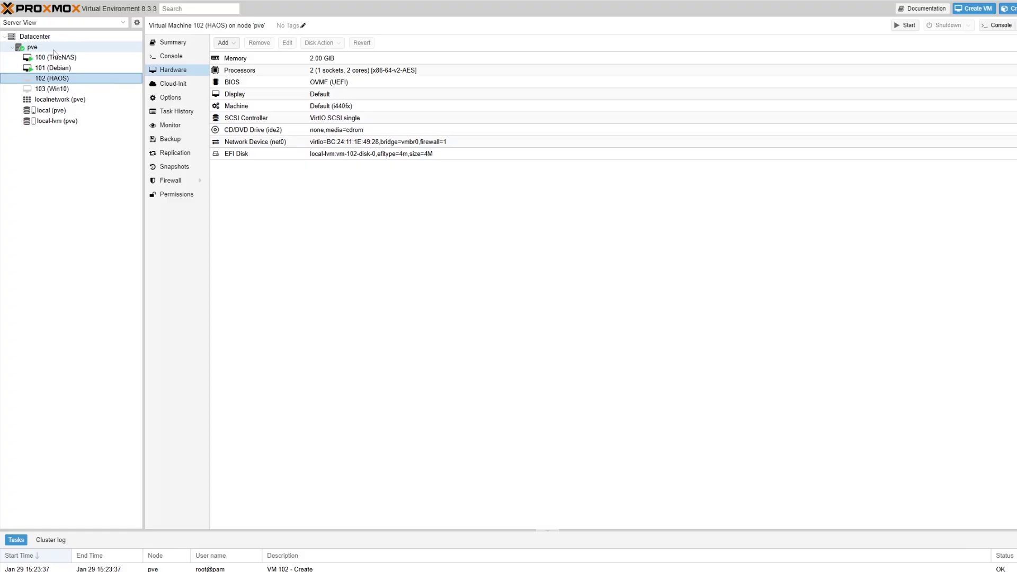
left_click(55, 51)
left_click(170, 84)
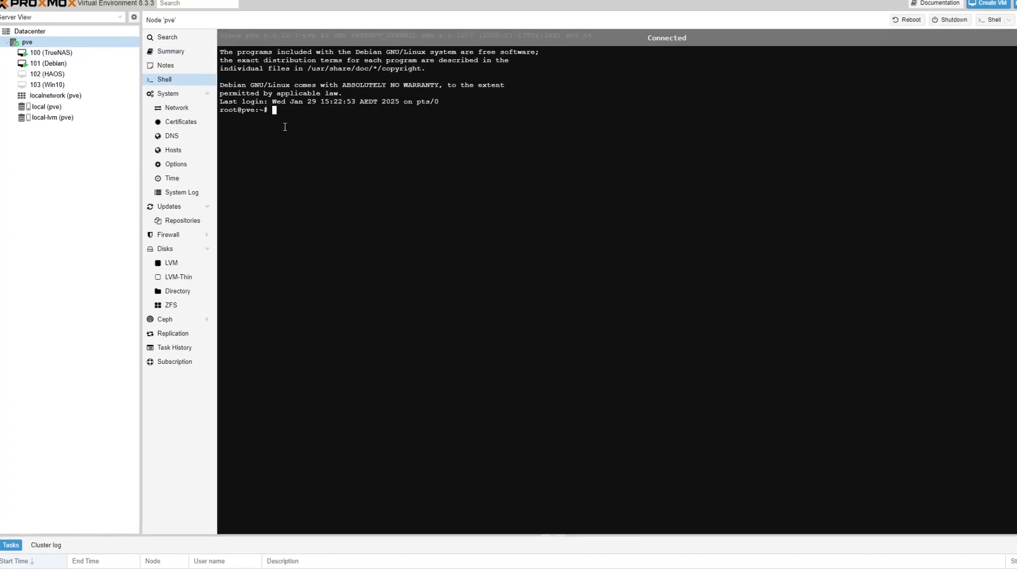
right_click(284, 130)
left_click(316, 222)
key("Return")
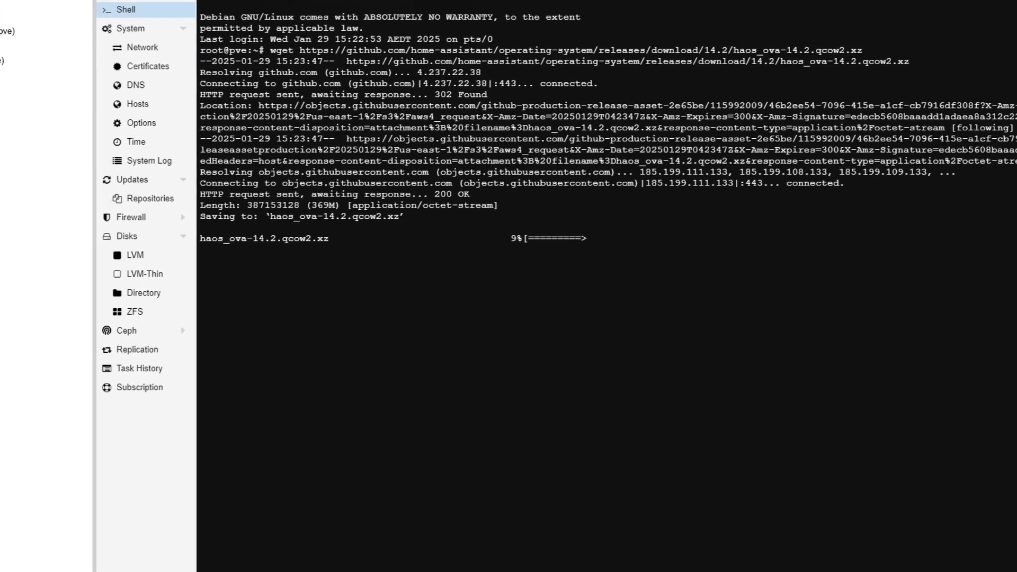
Step: Decompress the image with unxz and import it into local-lvm for VM 102 via qm importdisk
right_click(305, 285)
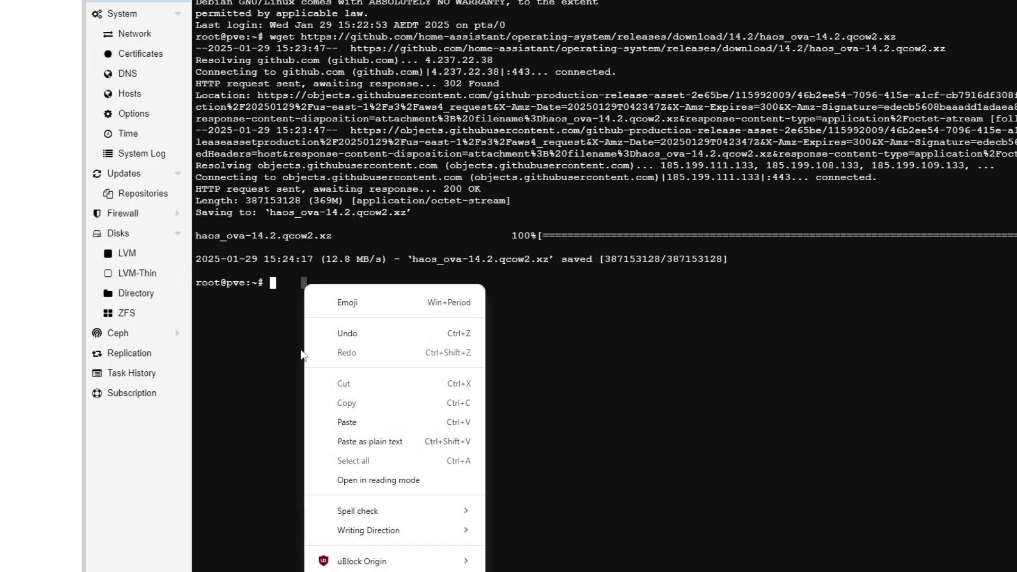
left_click(359, 423)
key("Return")
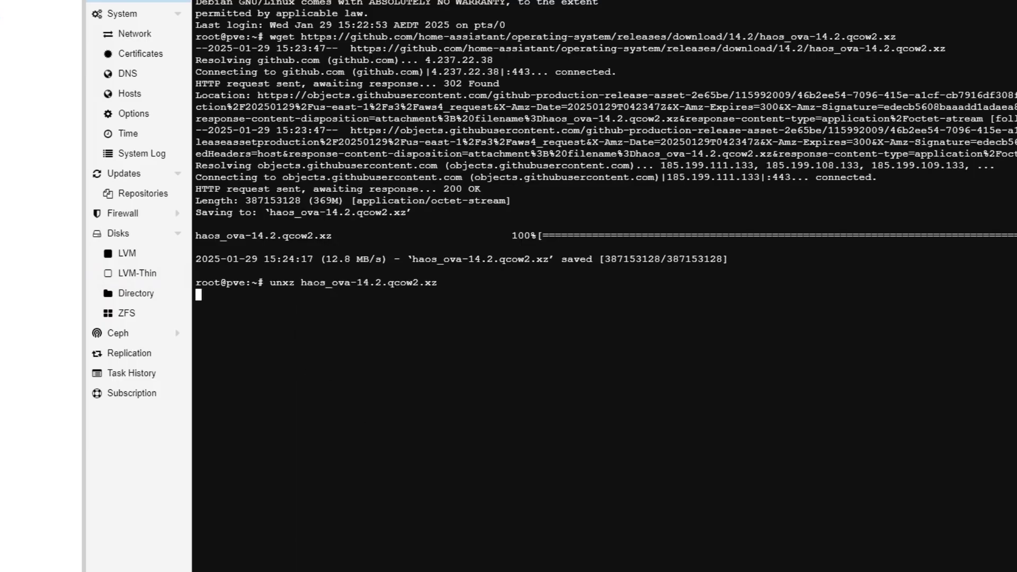
right_click(324, 310)
left_click(384, 448)
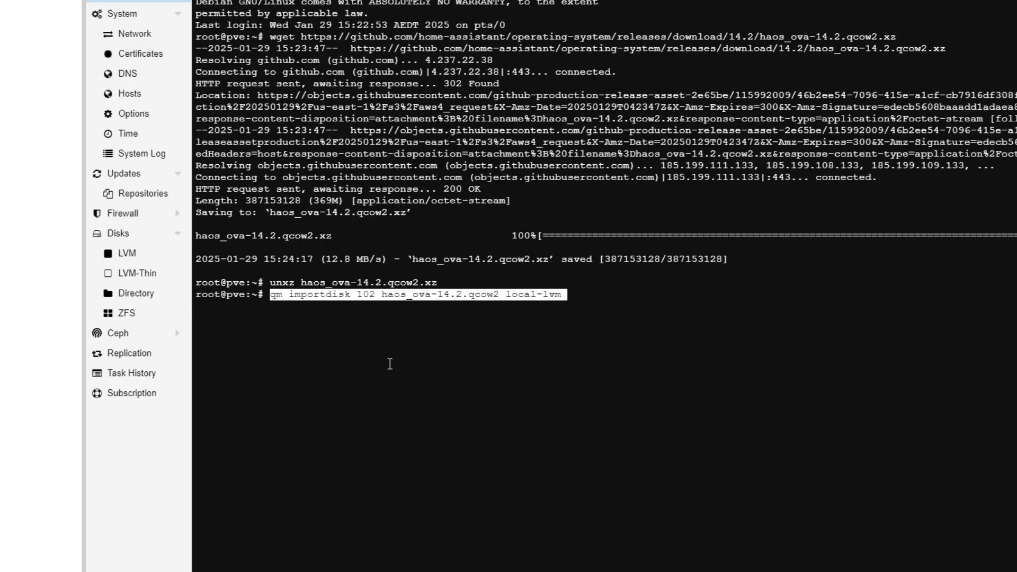
key("Return")
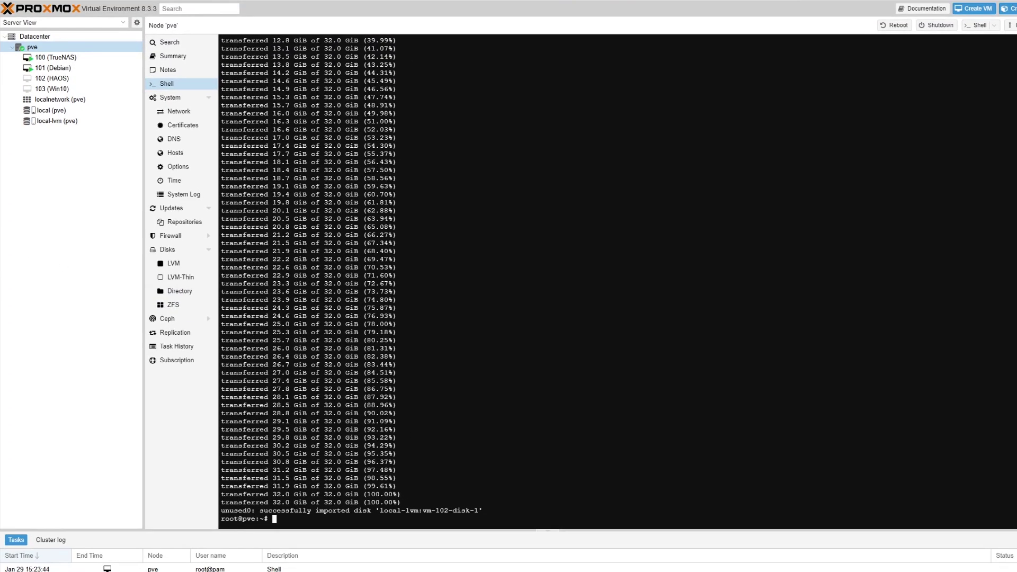
Step: Set up VM 102's Unused Disk 0 for attaching as SCSI 0 with Discard ticked
left_click(51, 77)
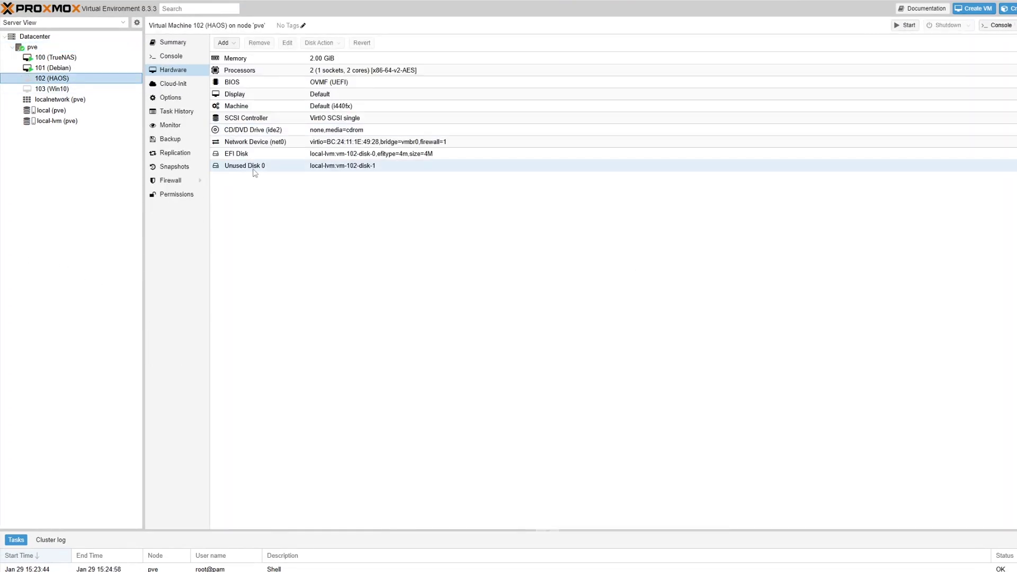
left_click(272, 170)
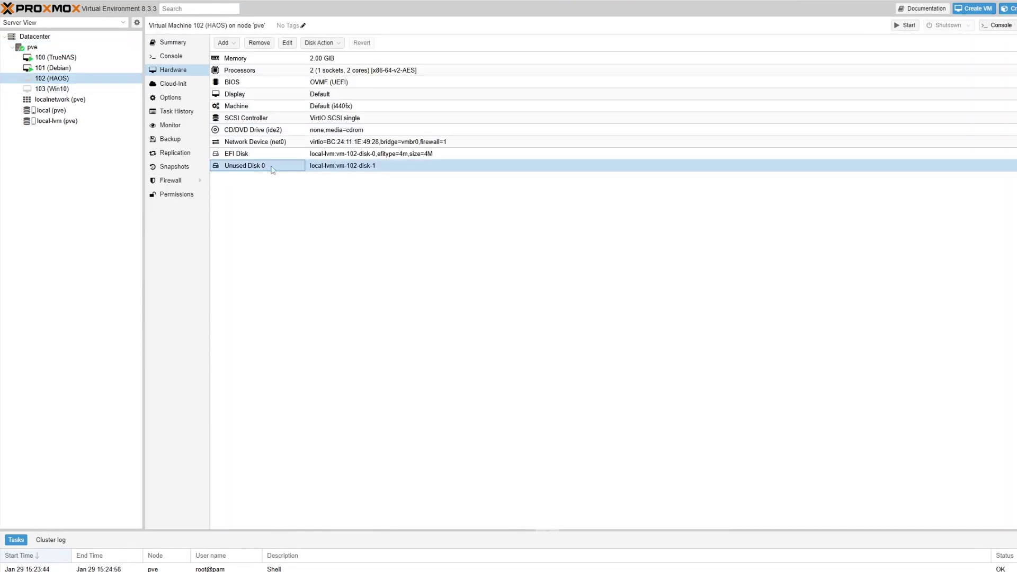
left_click(287, 43)
left_click(606, 312)
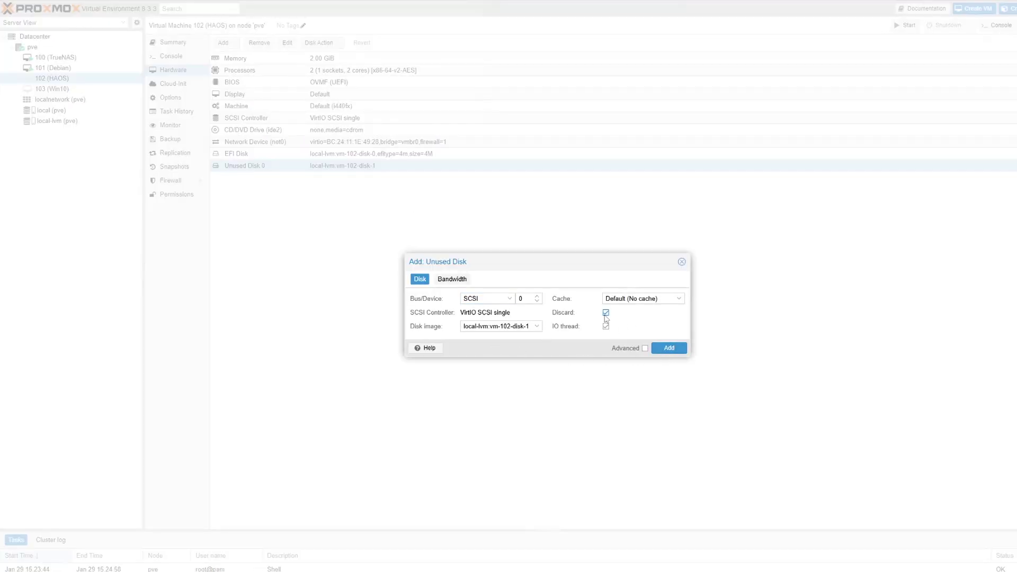
Step: Attach the disk, limit the boot order to scsi0 (dropping ide2 and net0), and start the VM
left_click(668, 349)
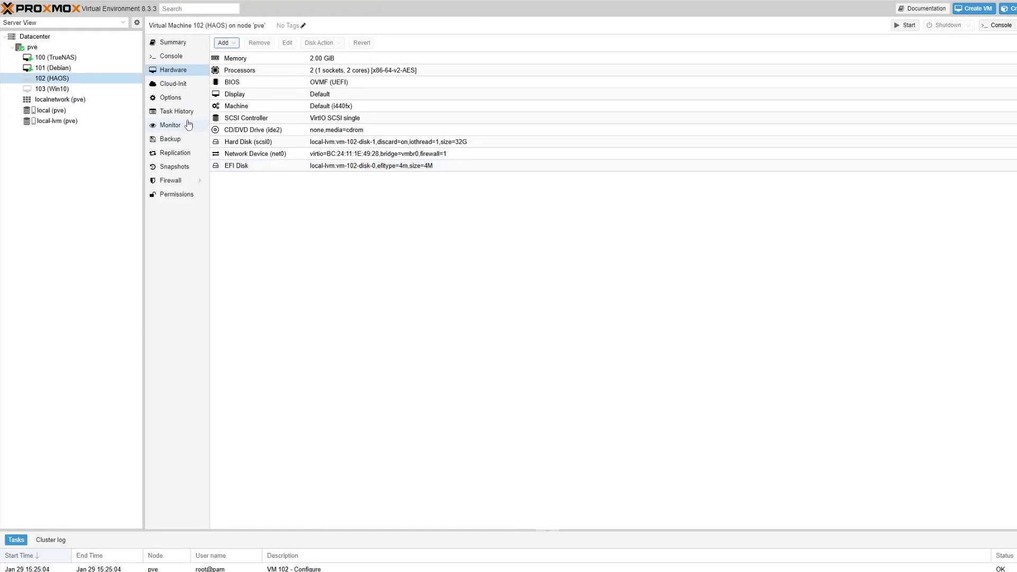
left_click(171, 98)
left_click(249, 109)
left_click(223, 42)
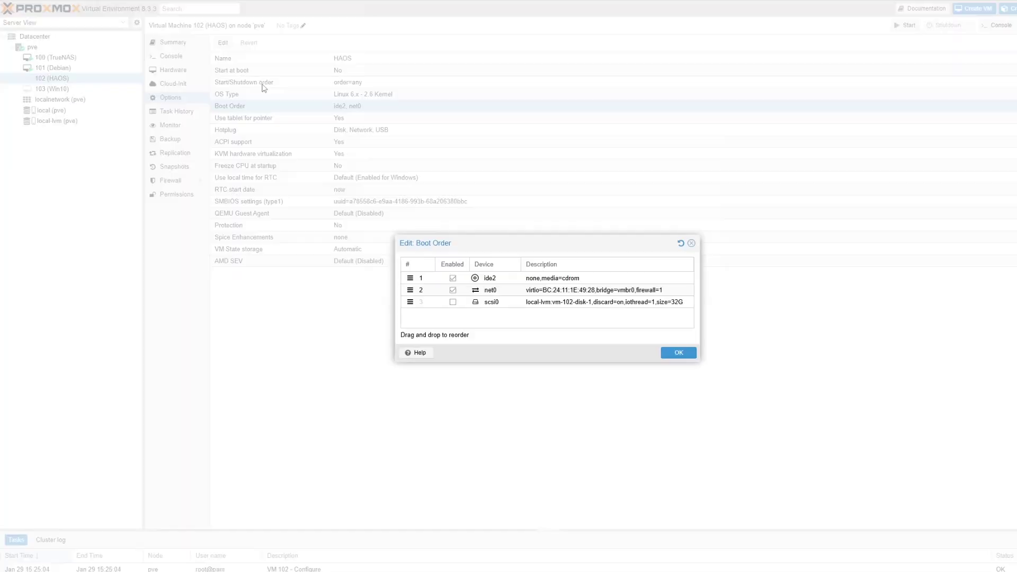
left_click(453, 278)
left_click(453, 291)
left_click(453, 302)
left_click(679, 350)
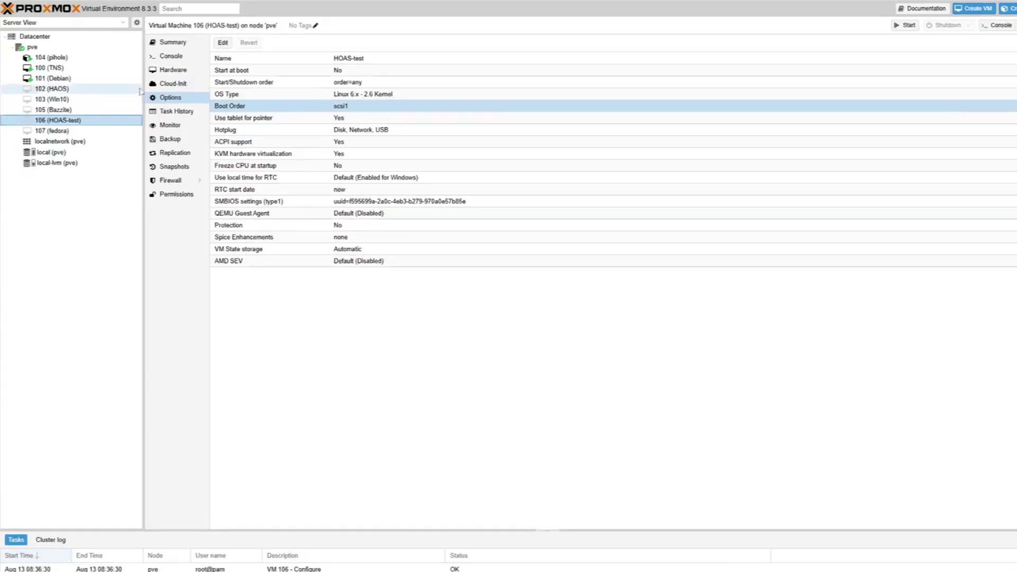
left_click(186, 60)
left_click(663, 292)
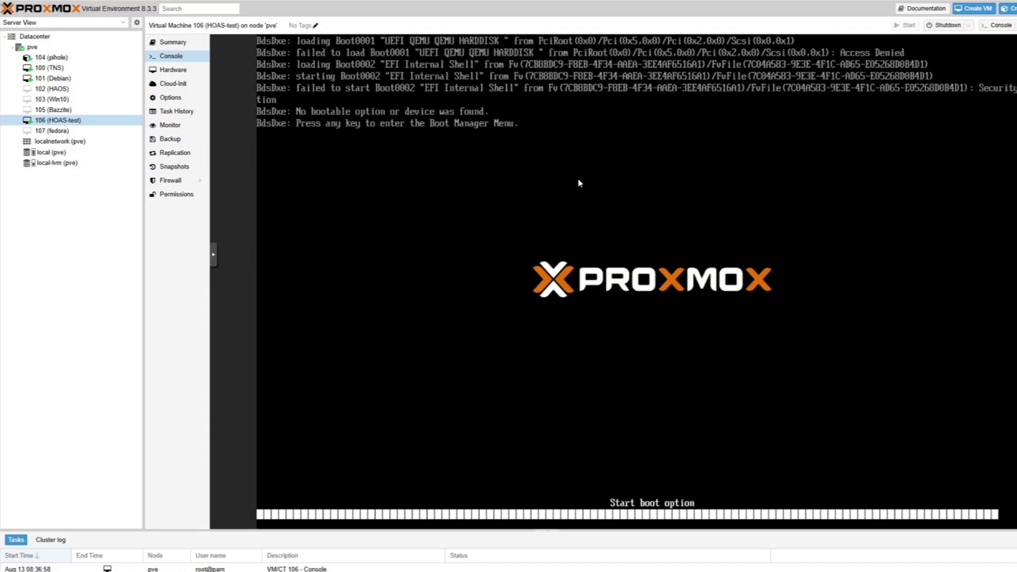
Step: In the firmware setup, untick Attempt Secure Boot under Device Manager > Secure Boot Configuration
key("Return")
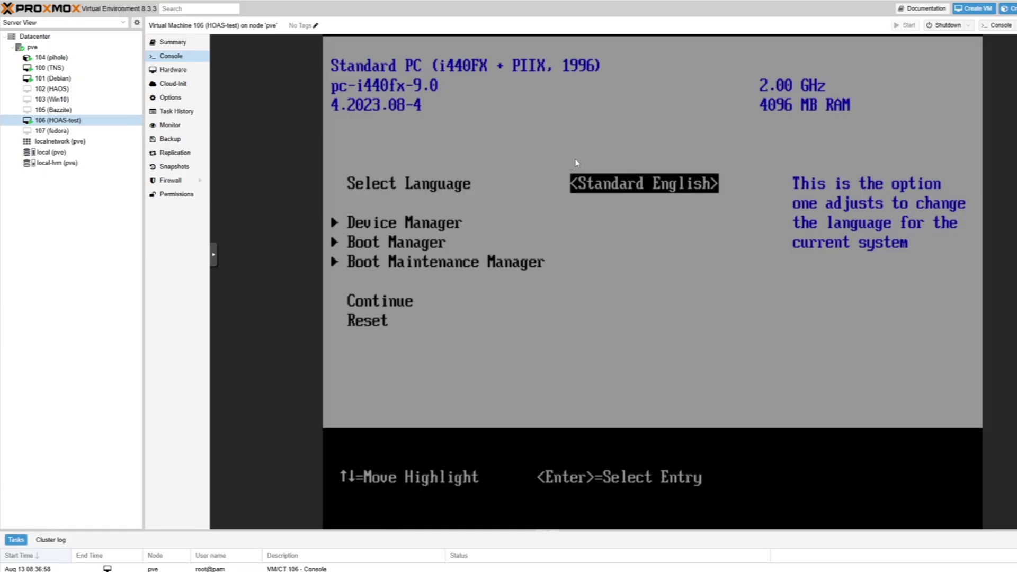
key("Down")
key("Return")
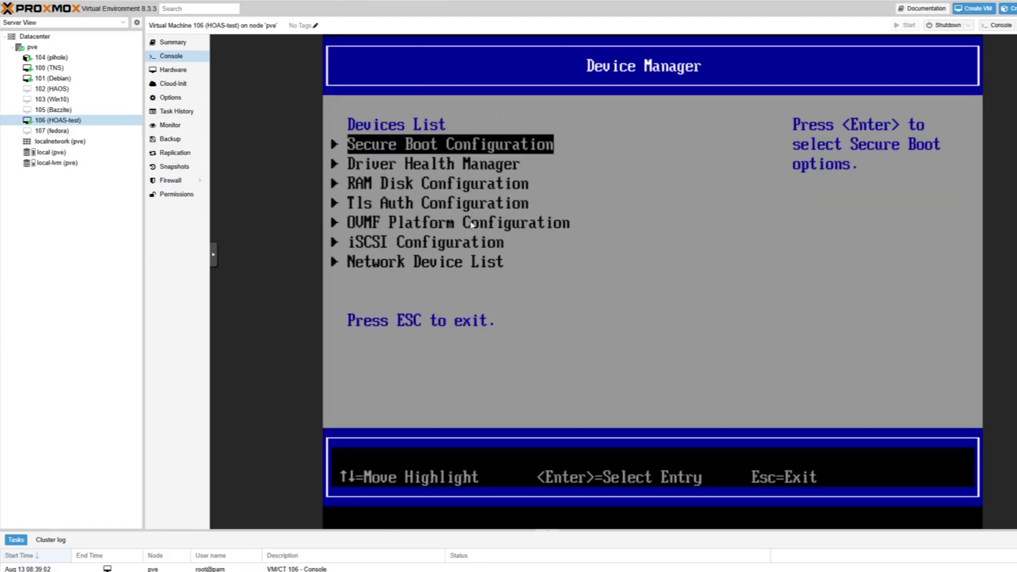
key("Return")
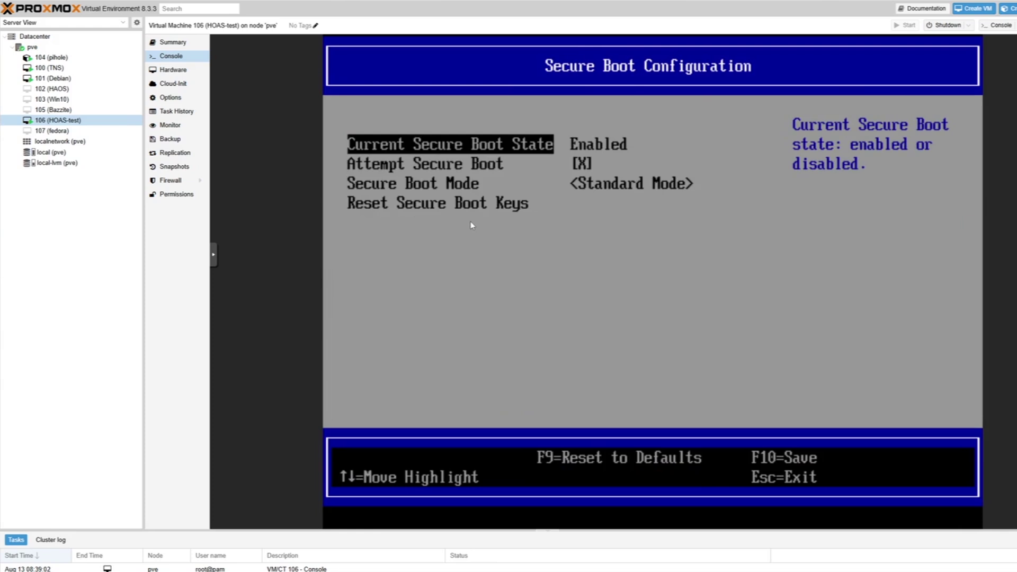
key("Down")
key("space")
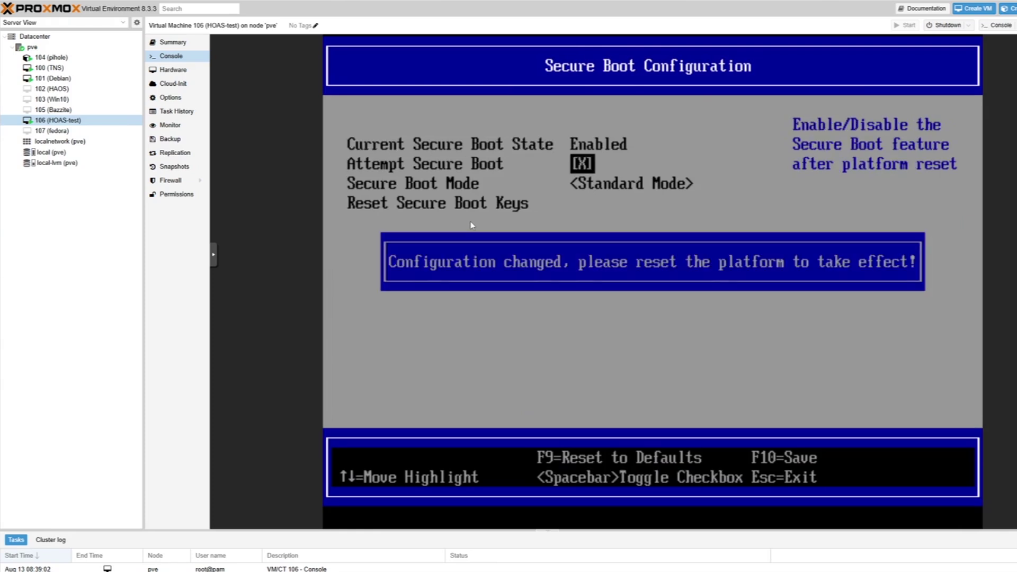
key("Return")
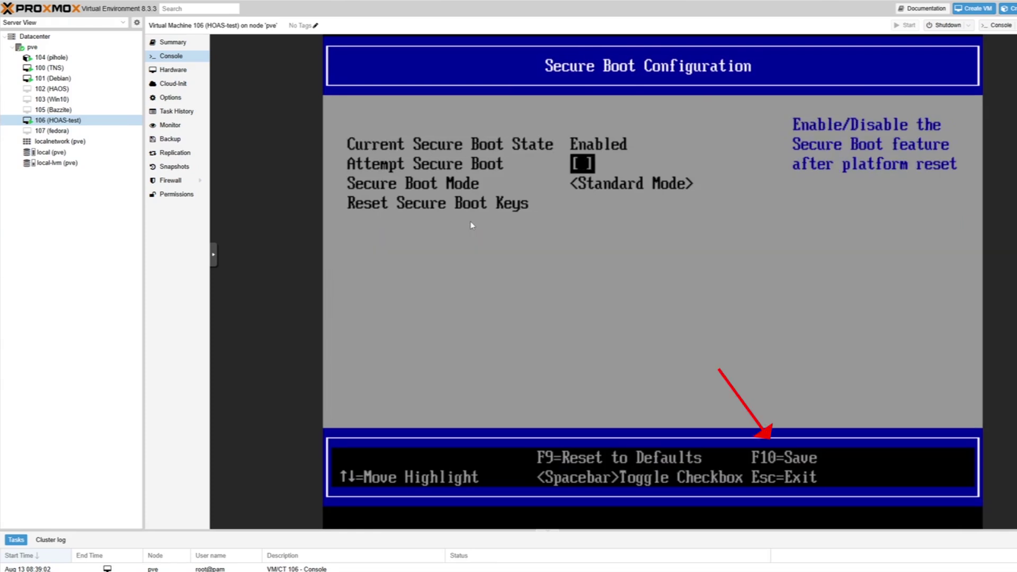
Step: Return to the firmware front page and choose Reset to reboot the VM
key("Escape")
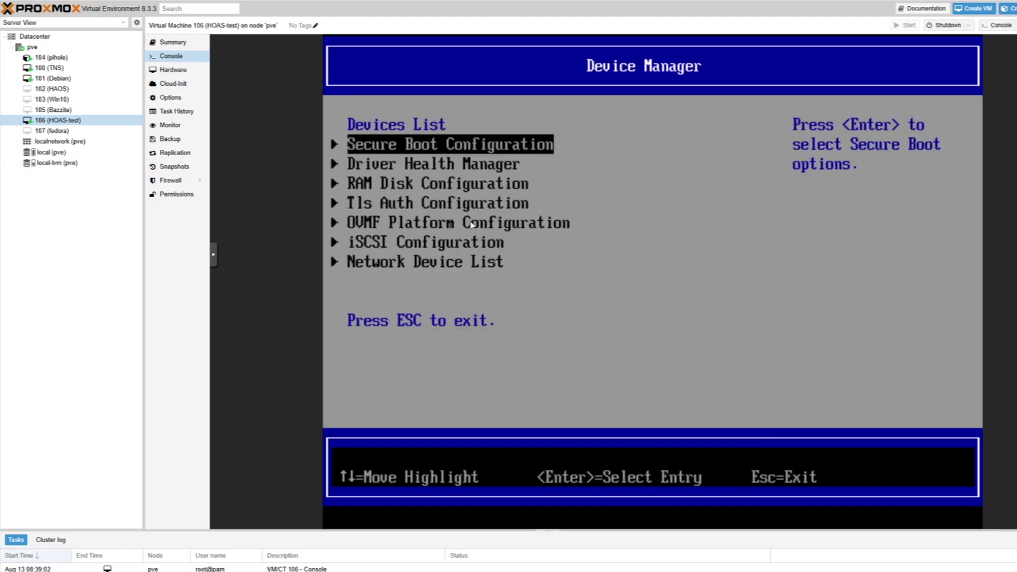
key("Escape")
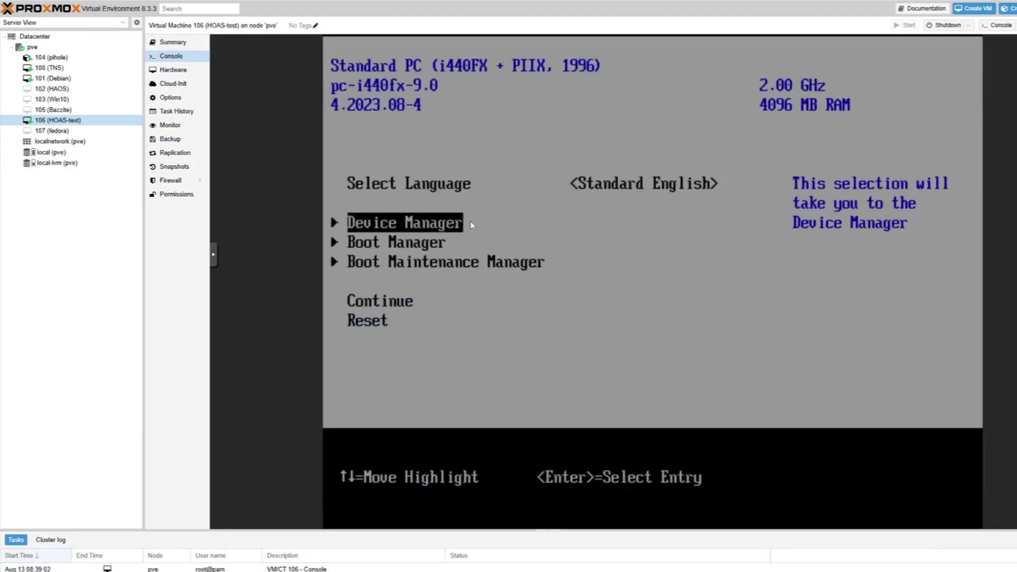
key("Down")
key("Down")
key("Down")
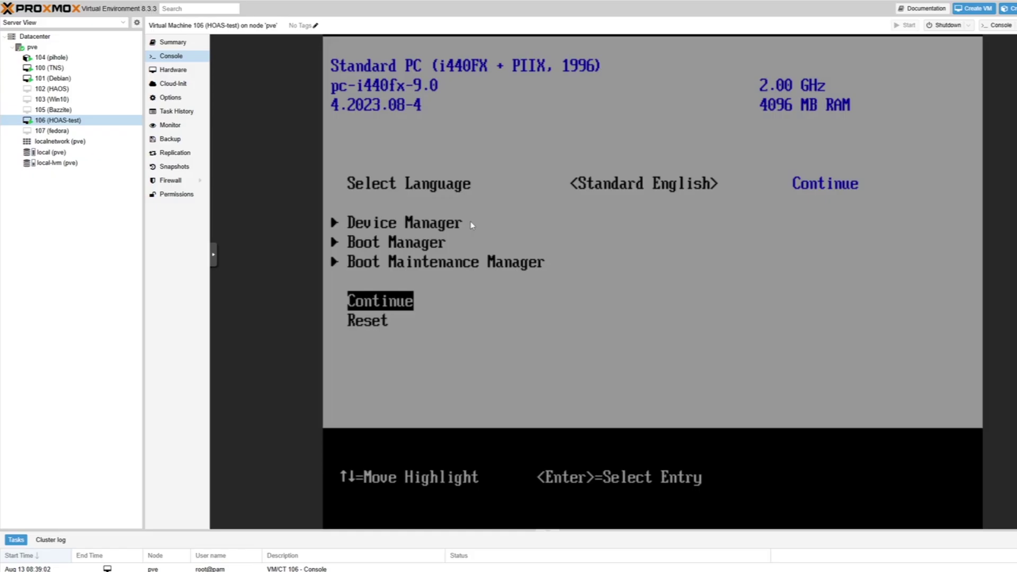
key("Down")
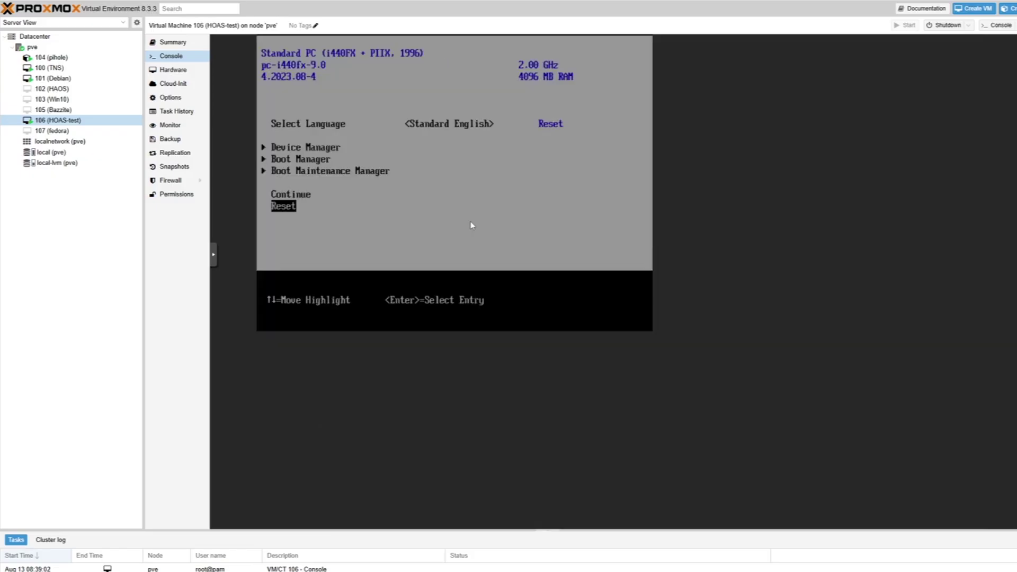
key("Return")
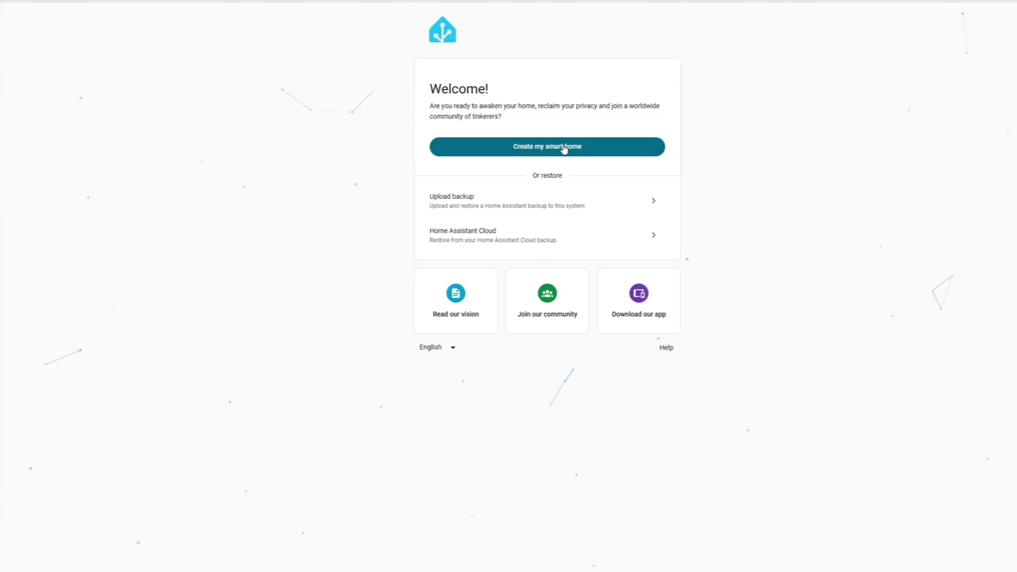
Step: Create the first user account named Home, entering and confirming a password
left_click(564, 148)
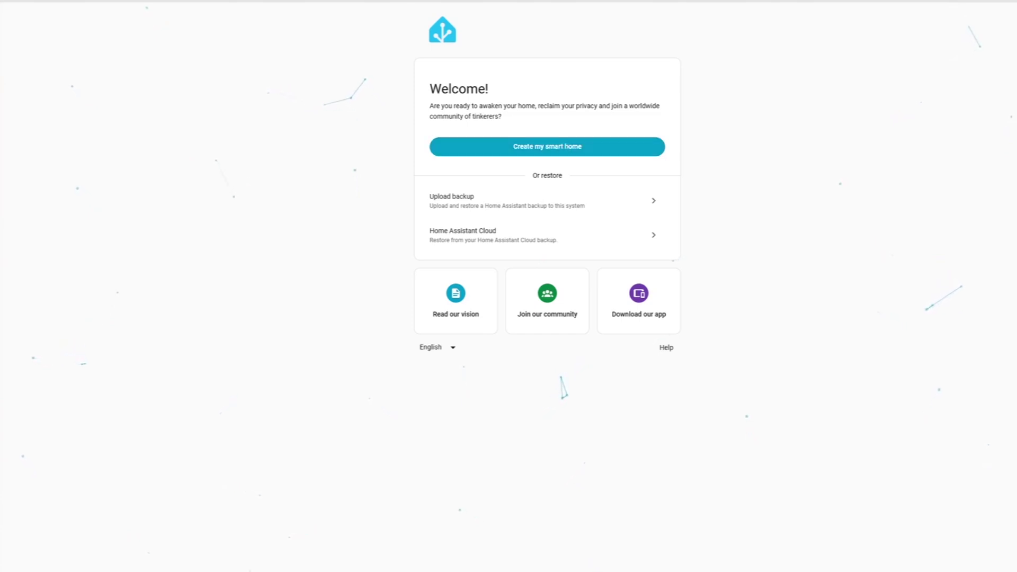
type("Home")
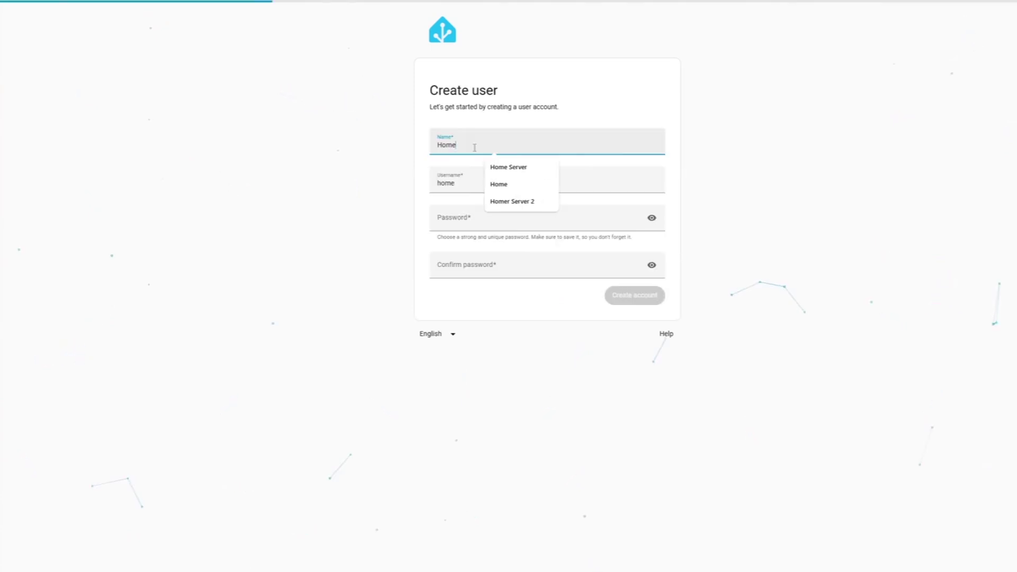
key("ctrl+a")
key("BackSpace")
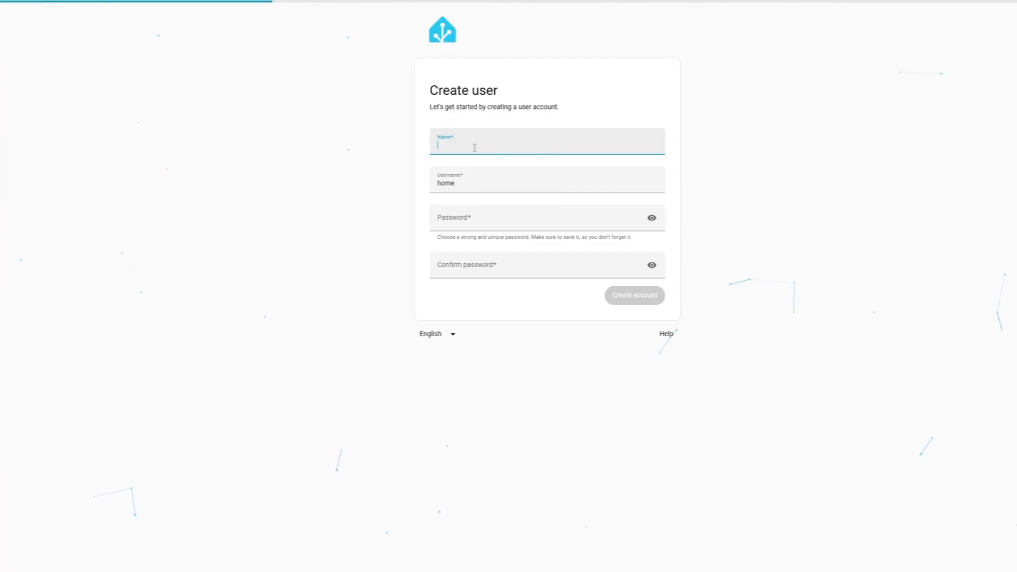
type("Home")
left_click(477, 218)
type("hom")
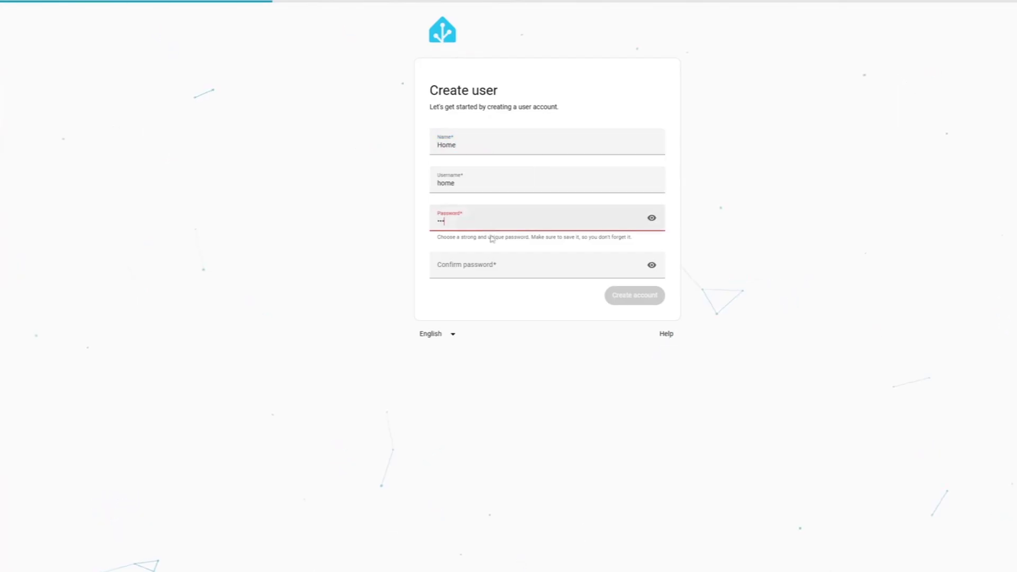
left_click(529, 268)
type("hom")
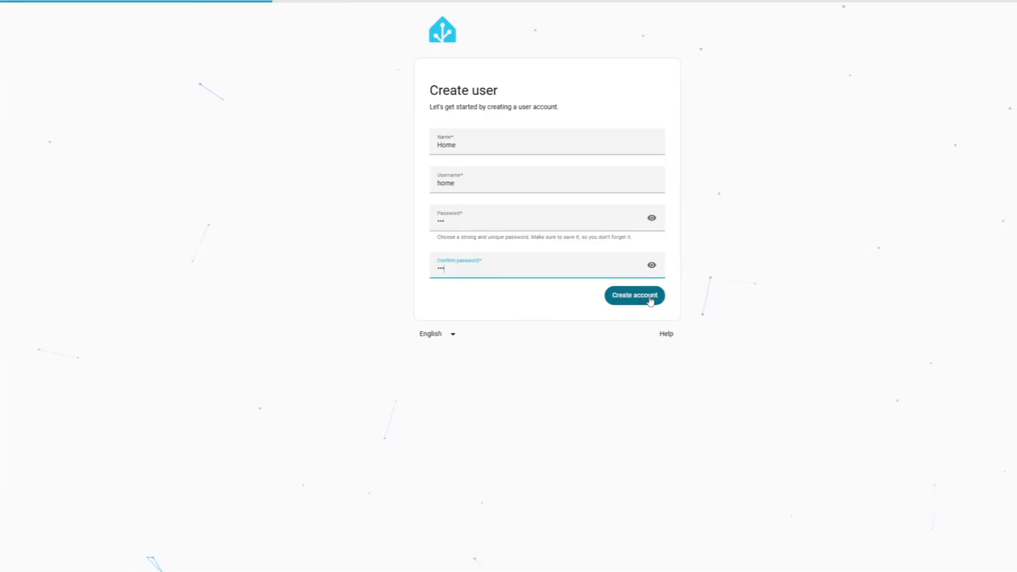
left_click(650, 295)
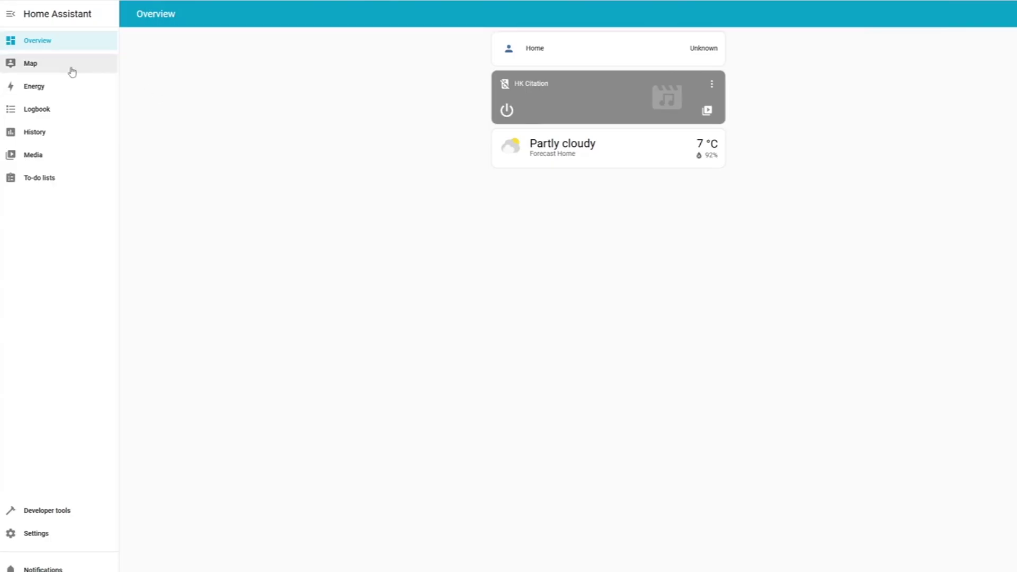
Step: Open Devices & services and add the discovered ESPHome device without an area
left_click(88, 533)
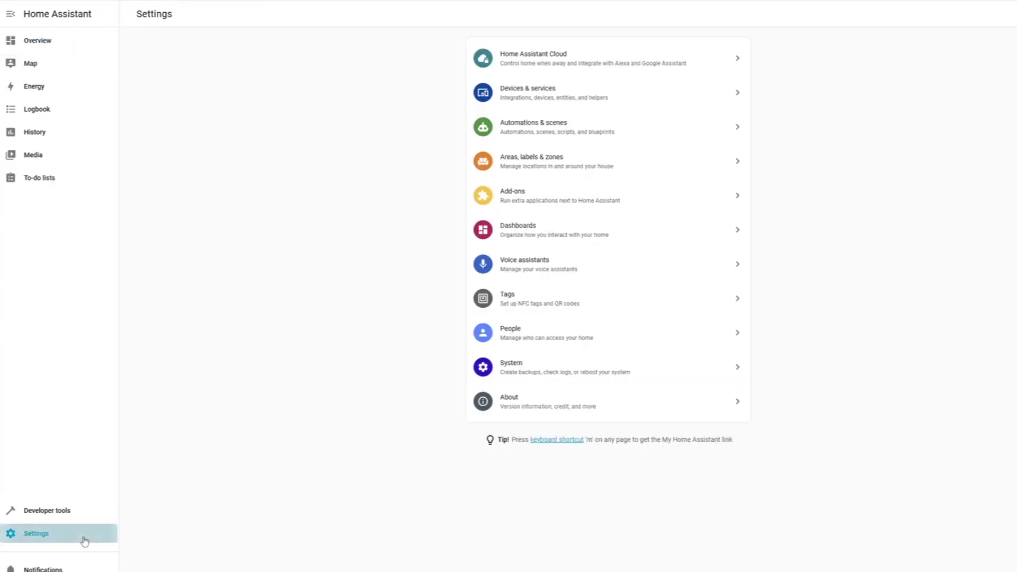
left_click(531, 102)
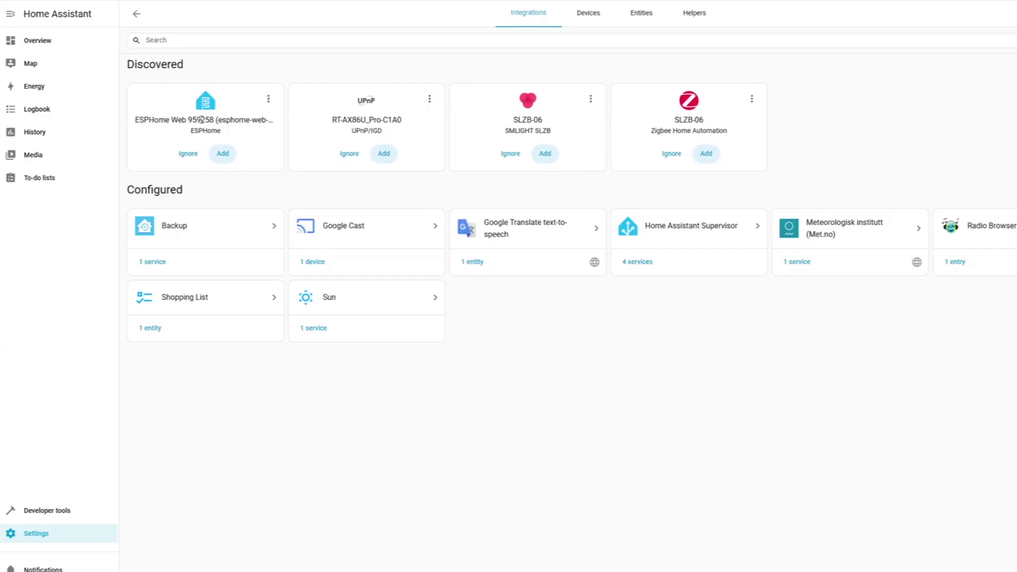
left_click(222, 154)
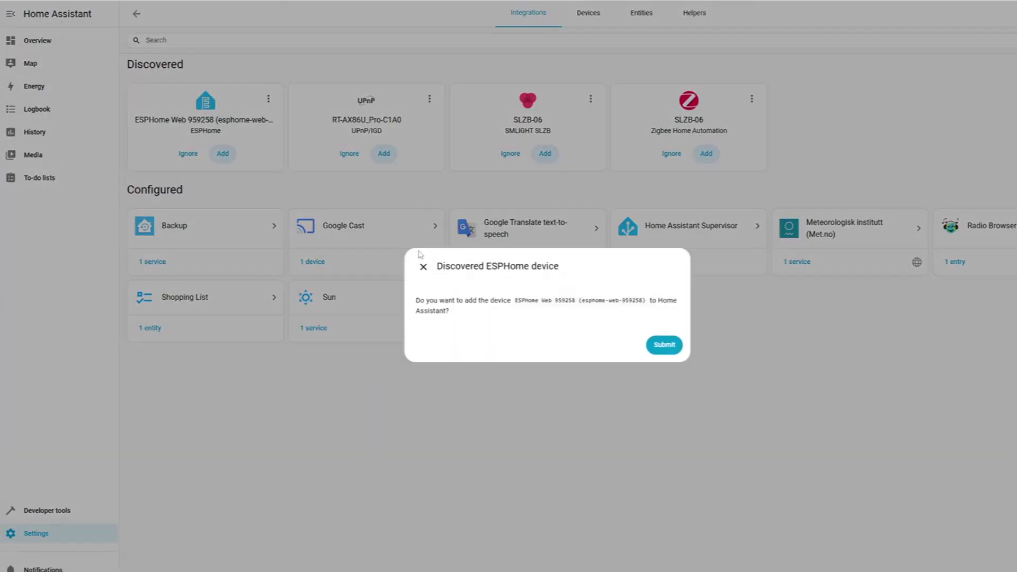
left_click(663, 345)
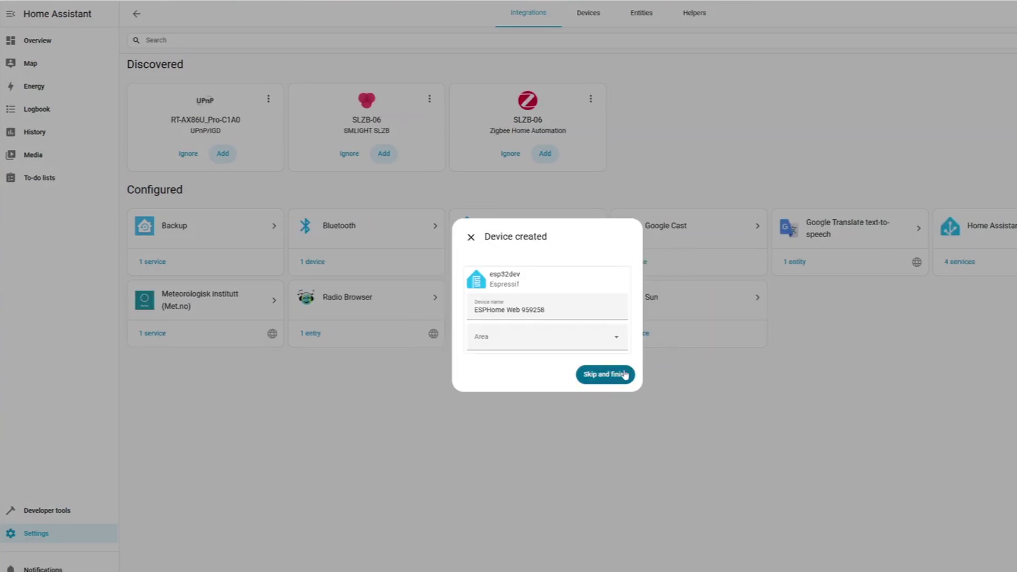
left_click(632, 373)
left_click(136, 14)
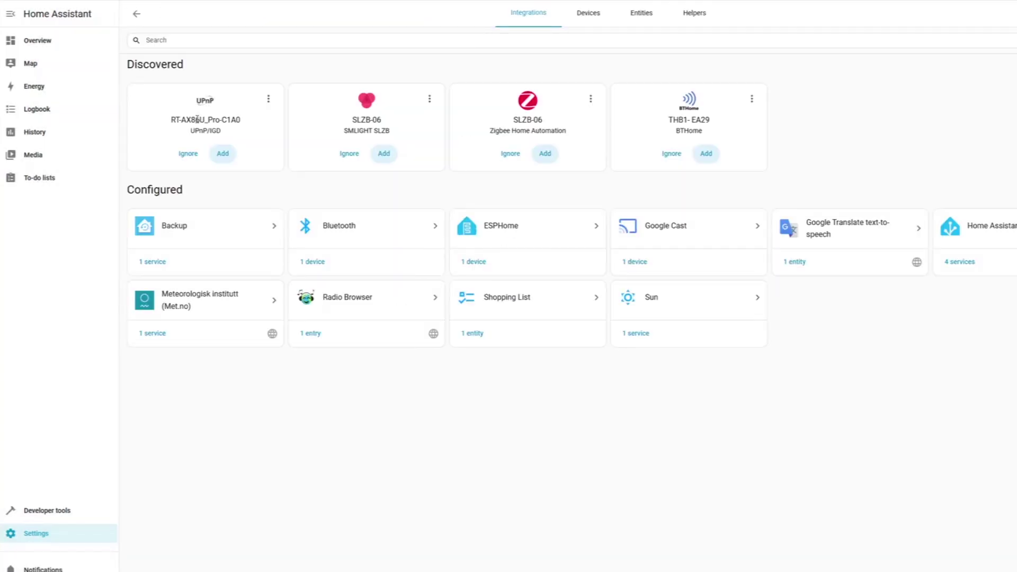
Step: Add the discovered UPnP router and SMLIGHT SLZB-06 adapter, skipping area assignment
left_click(222, 153)
left_click(617, 340)
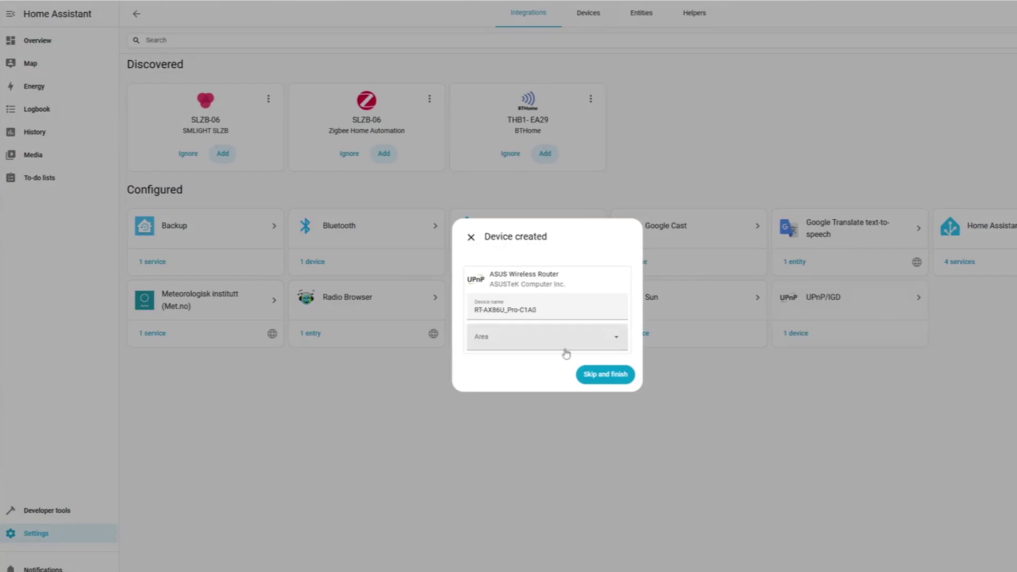
left_click(610, 375)
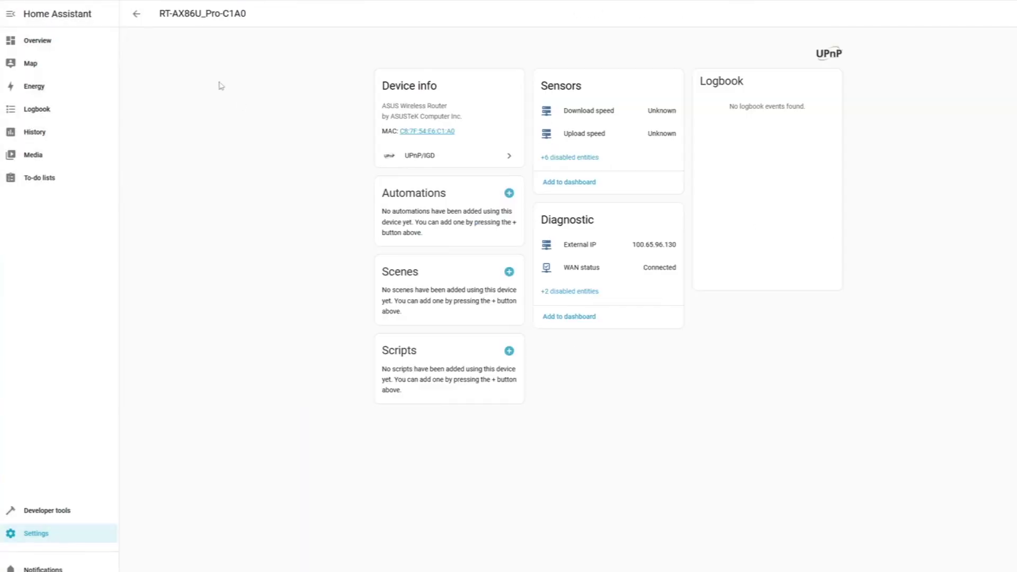
left_click(136, 14)
left_click(222, 154)
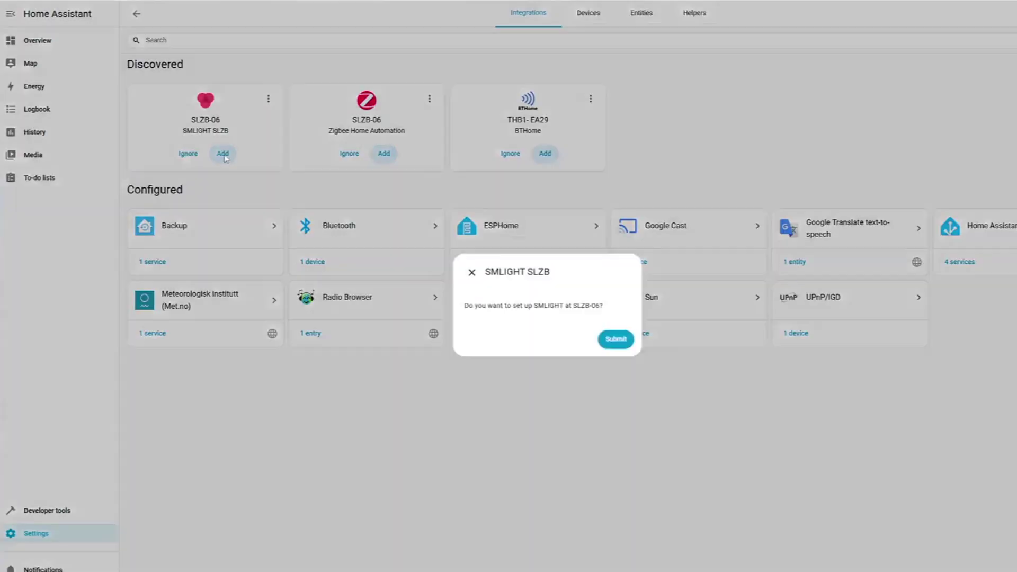
left_click(616, 339)
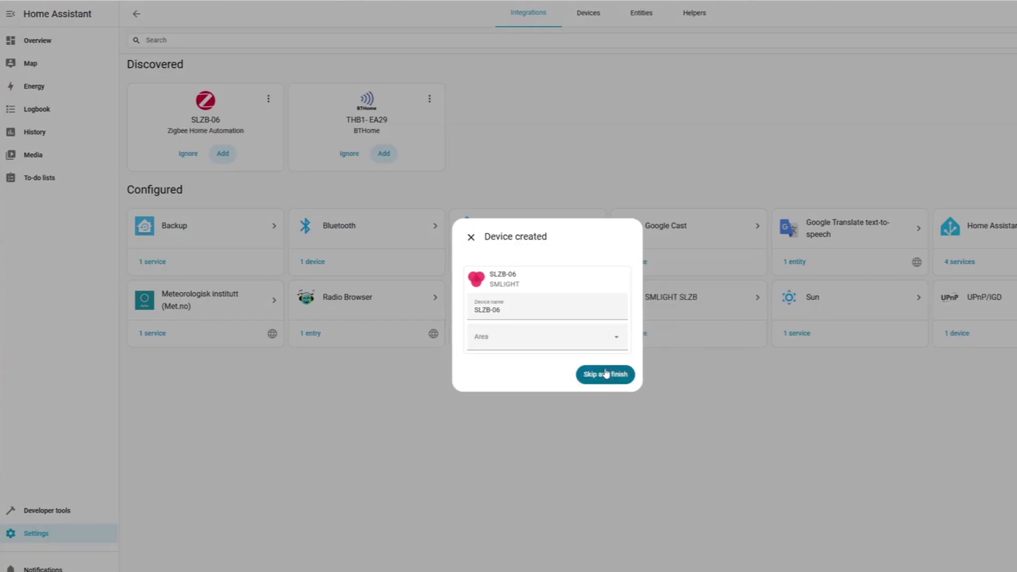
left_click(610, 374)
left_click(136, 15)
Step: Add the THB1-EA29 BTHome sensor, then open the official HACS website hacs.xyz
left_click(384, 153)
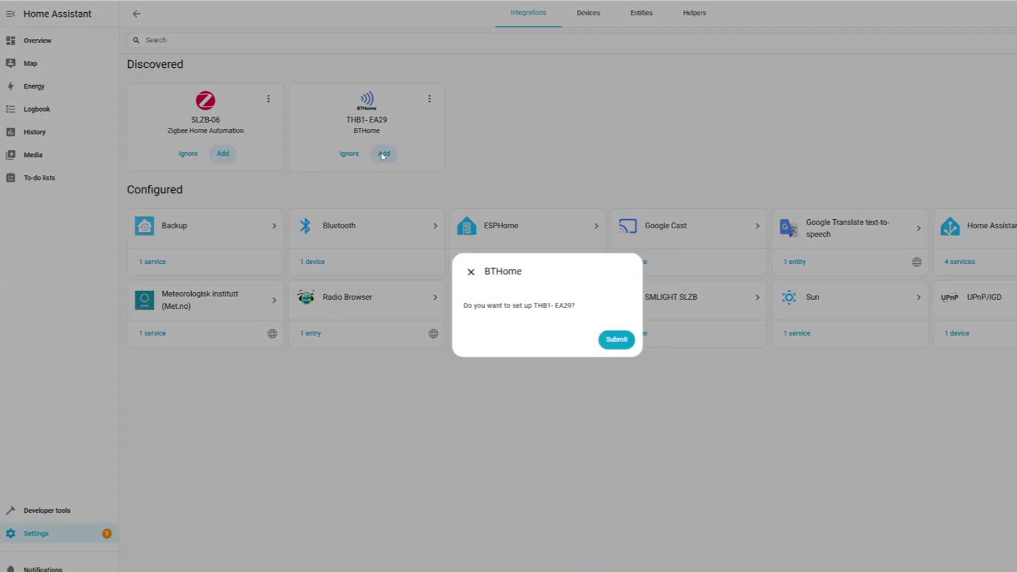
left_click(621, 342)
left_click(608, 374)
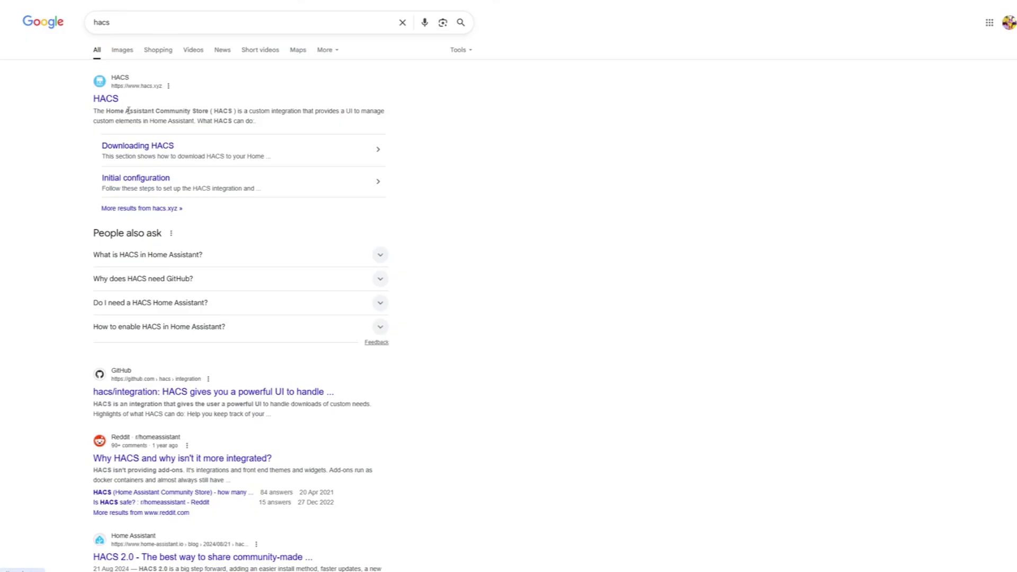
left_click_drag(126, 110, 208, 111)
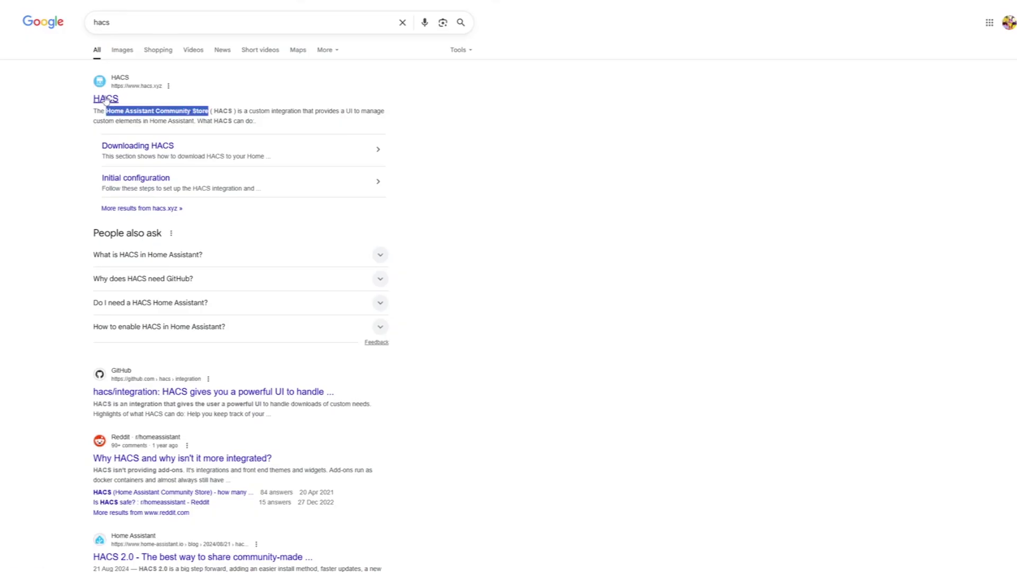
left_click(106, 99)
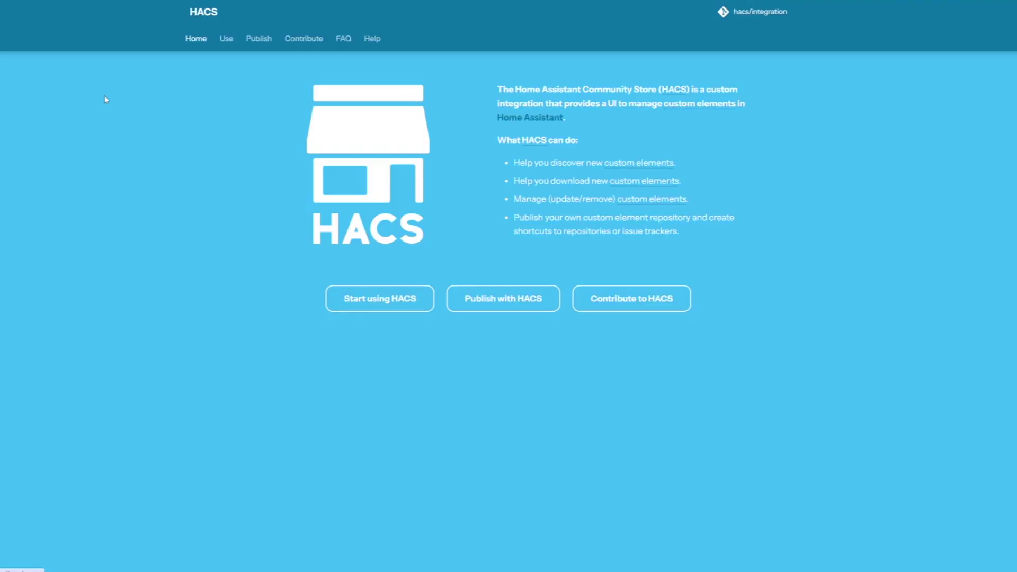
Step: Go from Start using HACS to the Download HACS page and skim its instructions
left_click(414, 300)
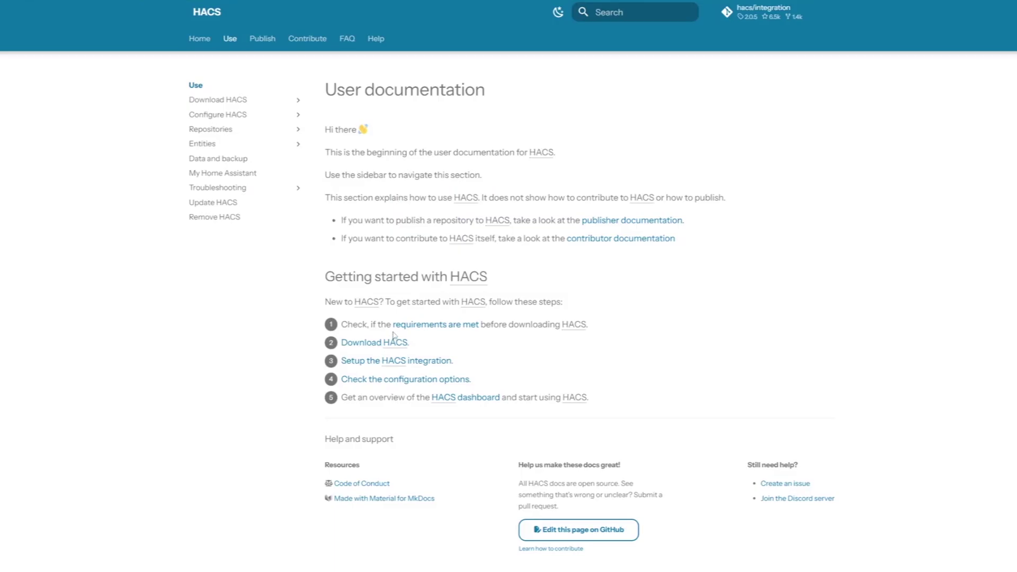
left_click(369, 345)
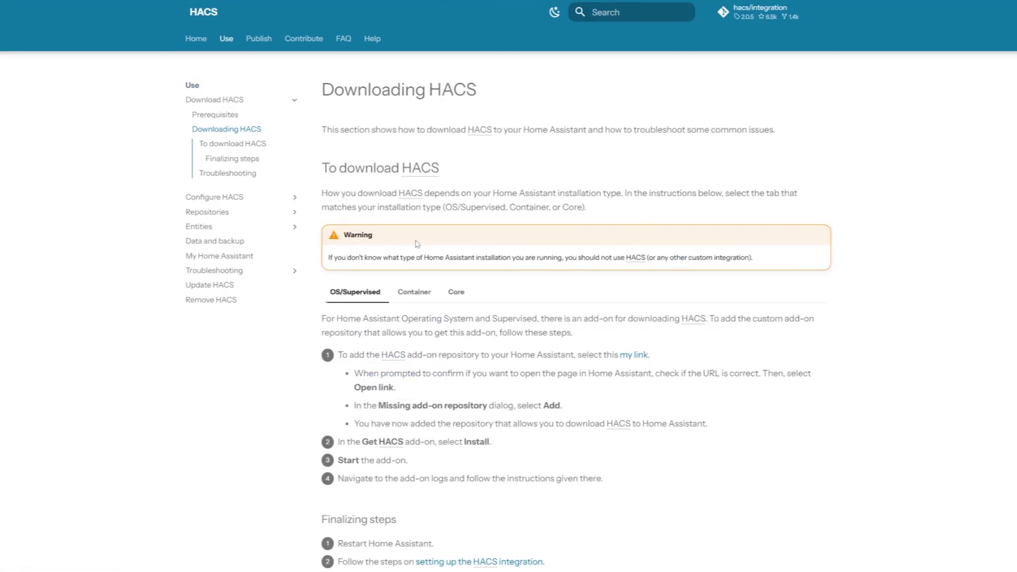
scroll(417, 244, "down", 5)
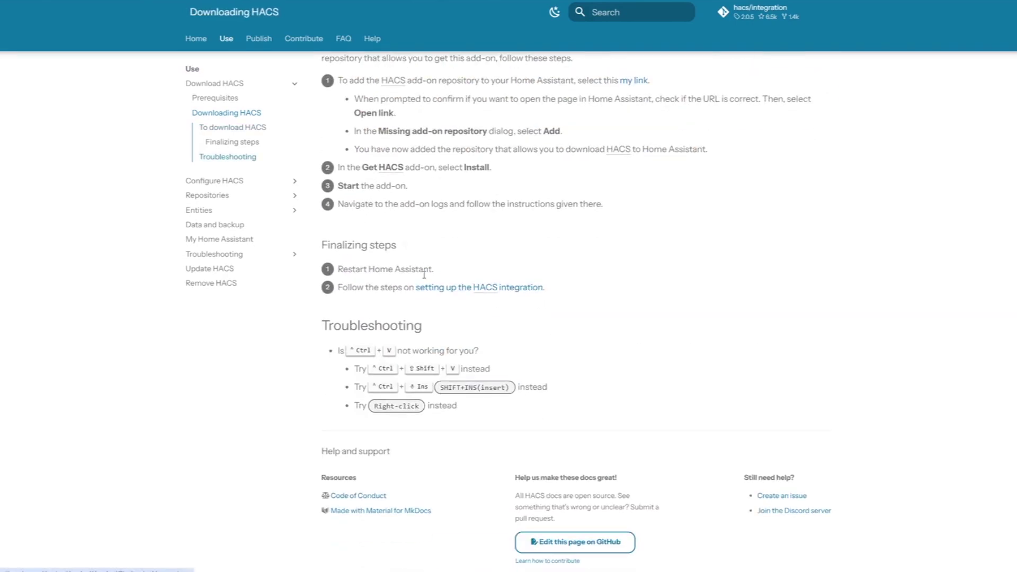
scroll(417, 253, "up", 1)
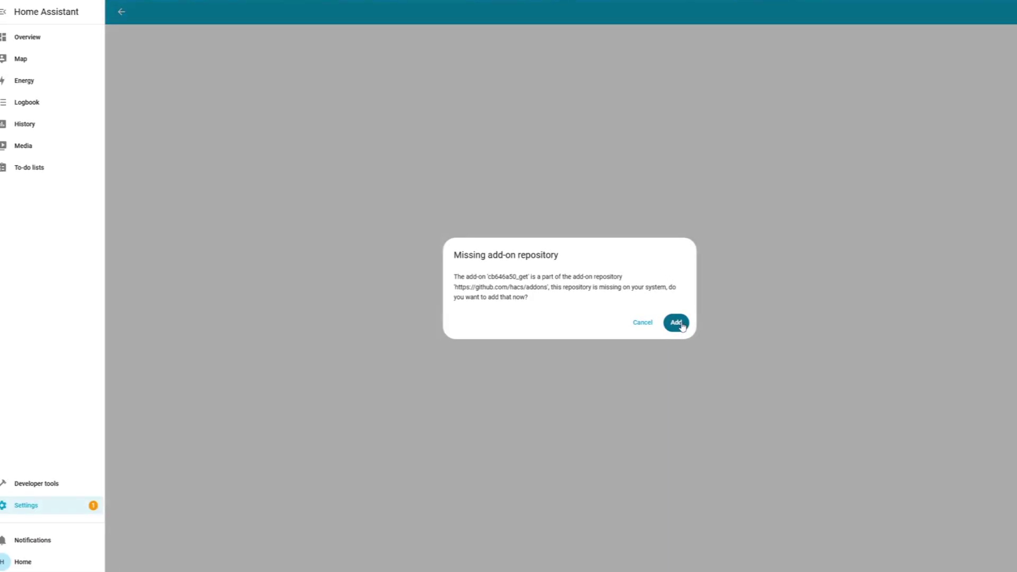
Step: Add the hacs/addons repository, install Get HACS, and choose the HACS integration
left_click(677, 323)
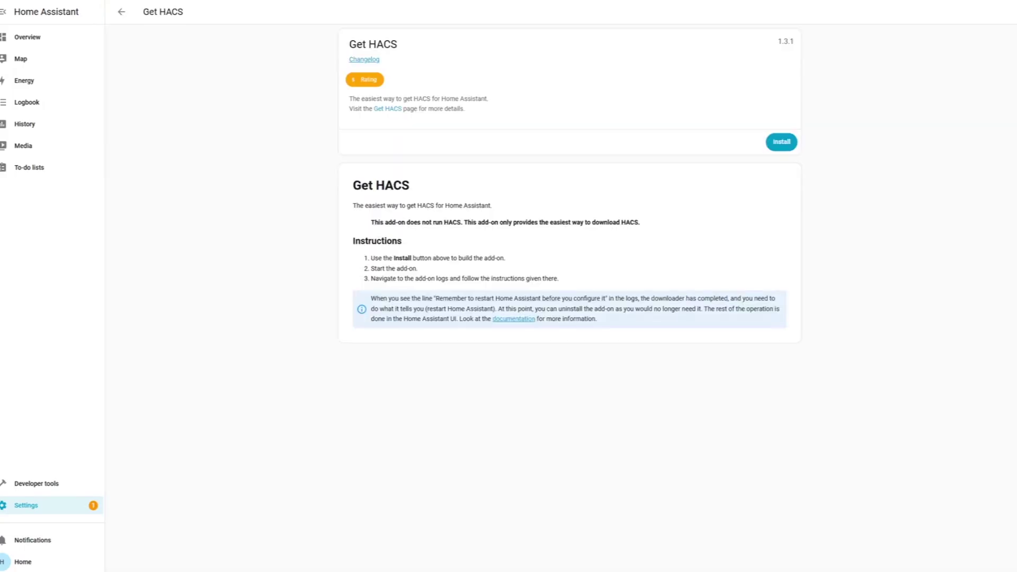
left_click(784, 143)
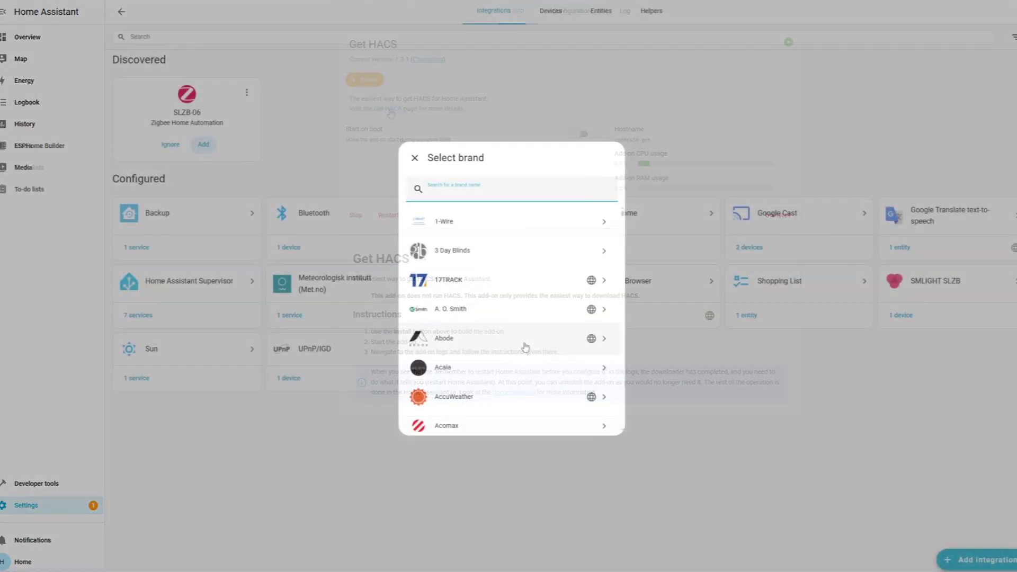
type("hac")
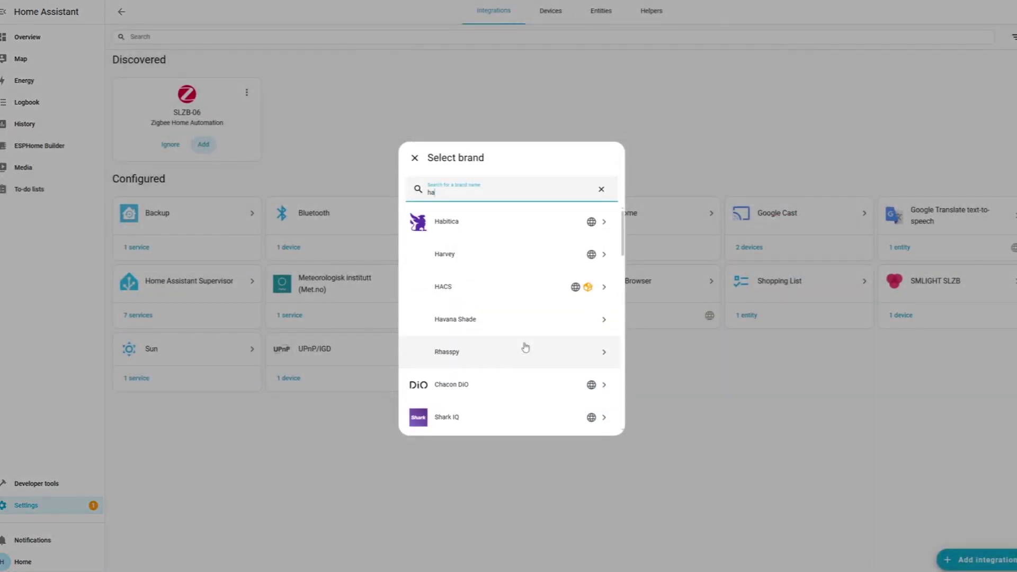
left_click(524, 221)
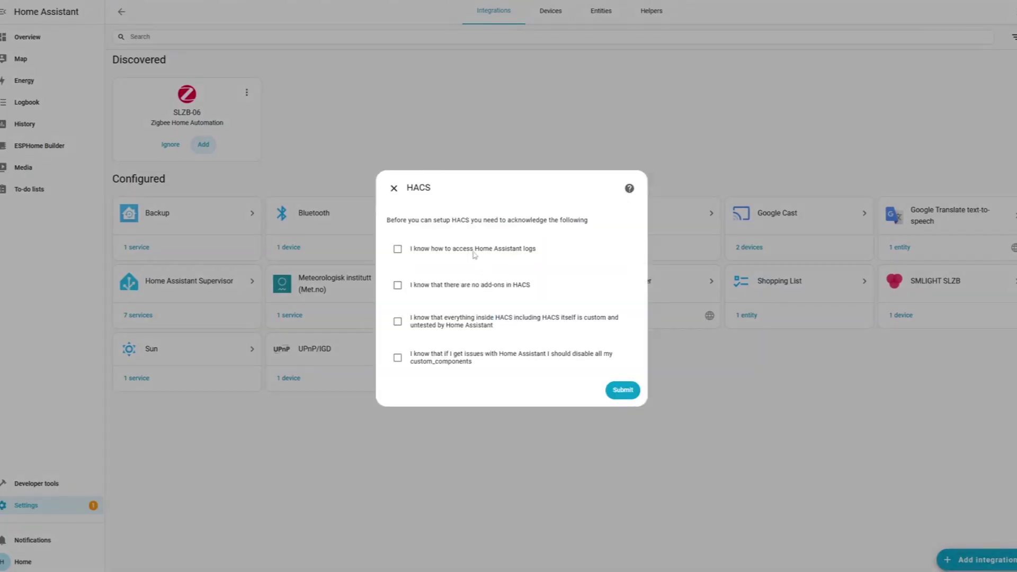
Step: Accept all four HACS acknowledgements, copy the GitHub activation key, and sign in to GitHub
left_click(473, 249)
left_click(463, 286)
left_click(455, 322)
left_click(450, 365)
left_click(621, 390)
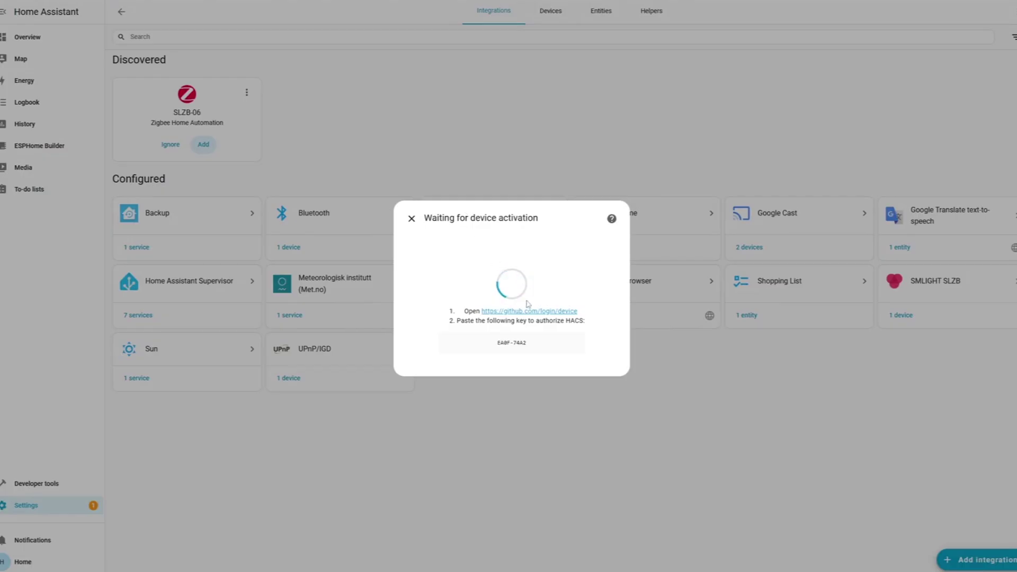
left_click_drag(496, 343, 528, 343)
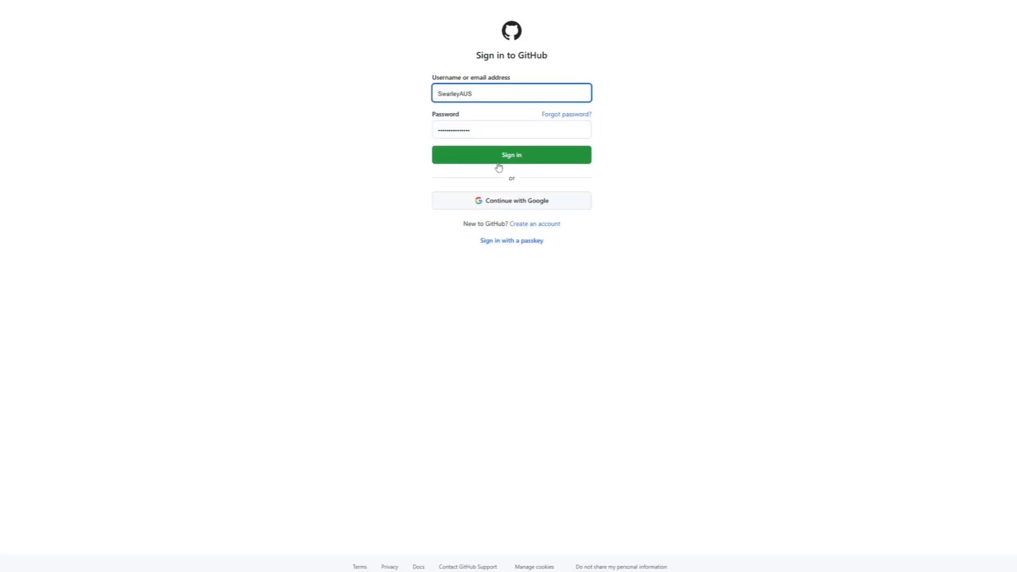
left_click(499, 162)
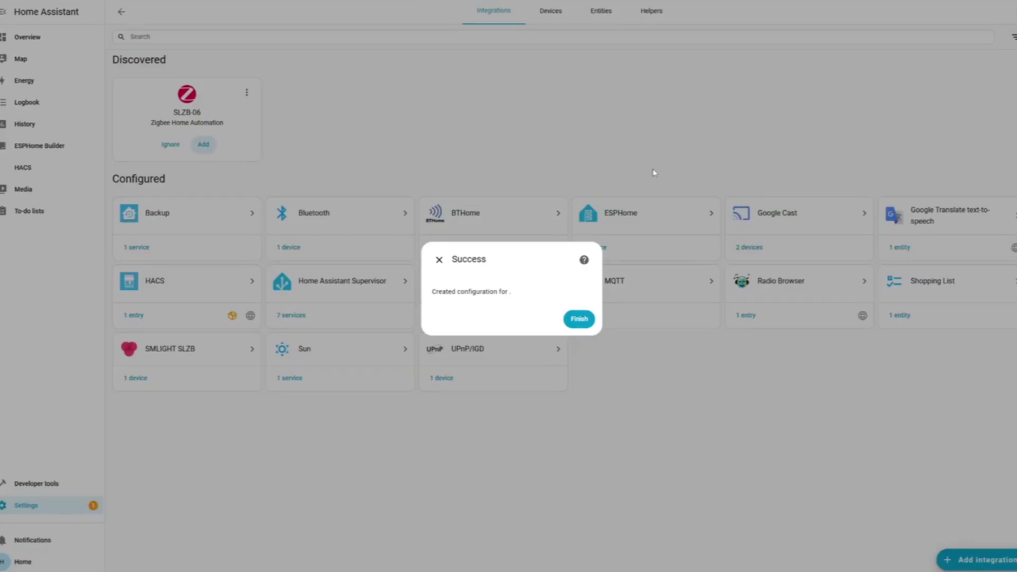
Step: Close the HACS Success dialog with Finish
left_click(579, 321)
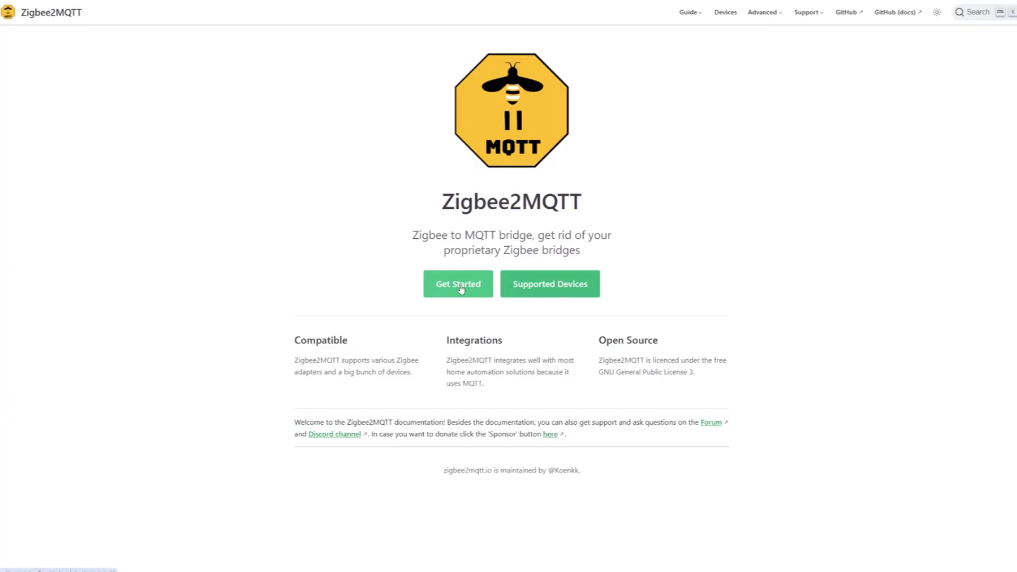
Step: Follow the Zigbee2MQTT Home Assistant addon guide to open the hassio-zigbee2mqtt repository link in Home Assistant
left_click(460, 286)
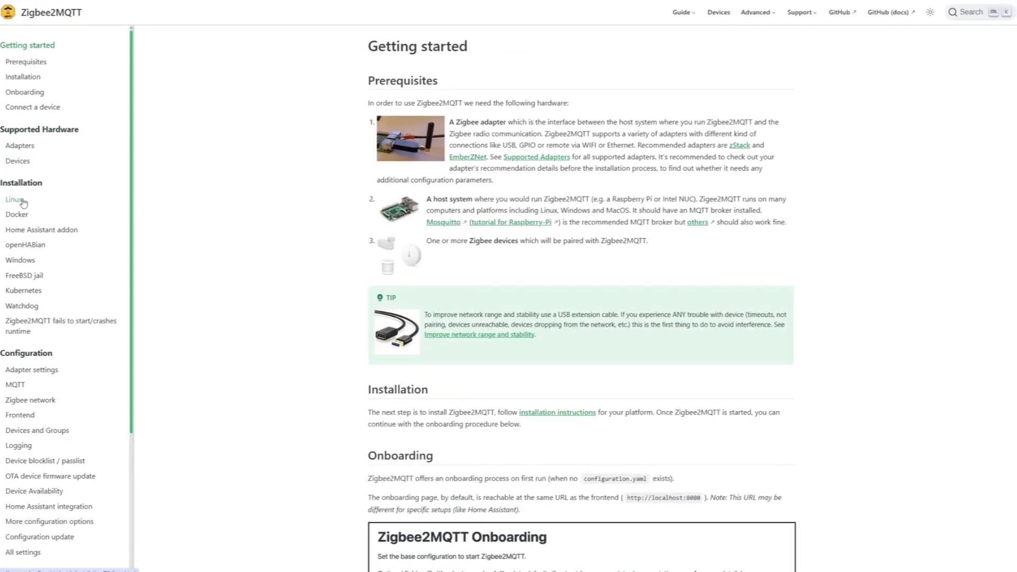
left_click(123, 230)
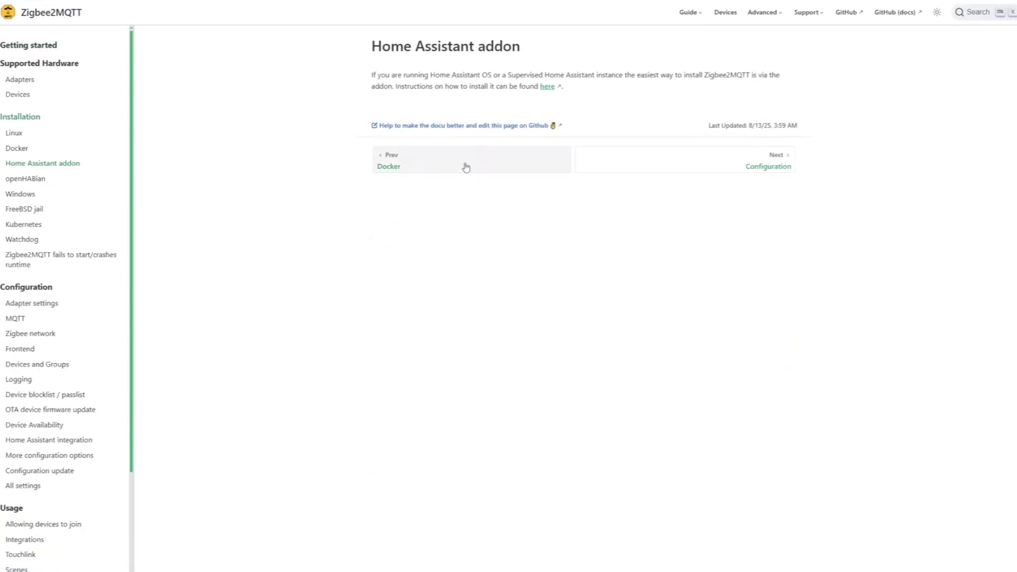
left_click(547, 86)
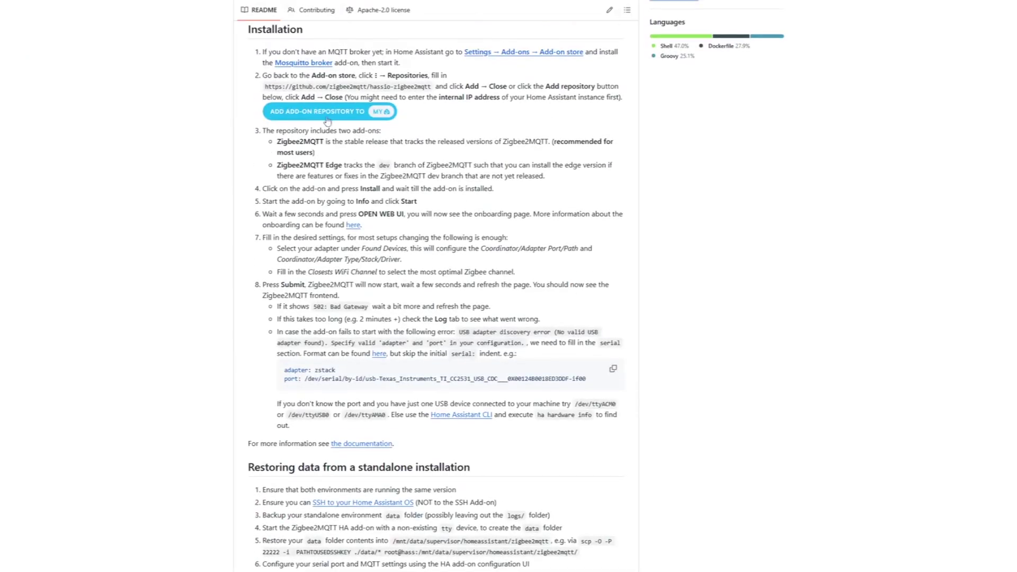
left_click(364, 116)
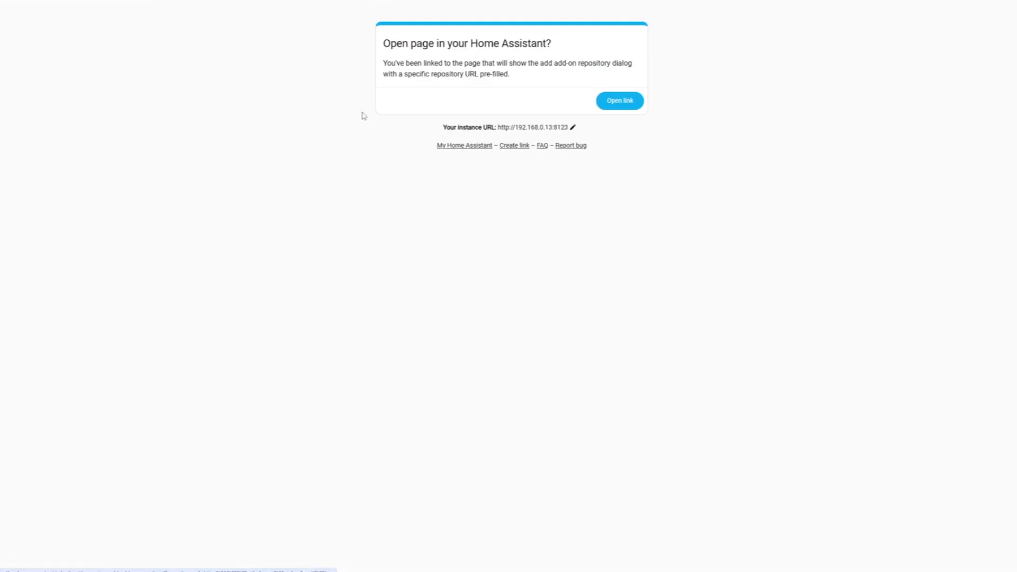
left_click(617, 103)
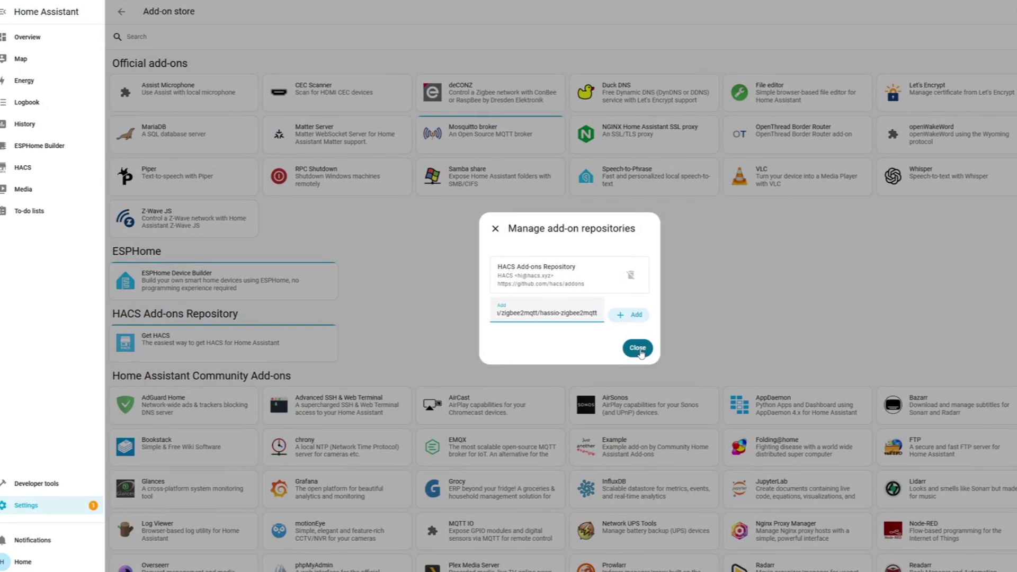
Step: Add the Zigbee2MQTT repository and install the Zigbee2MQTT add-on from the store
left_click(630, 315)
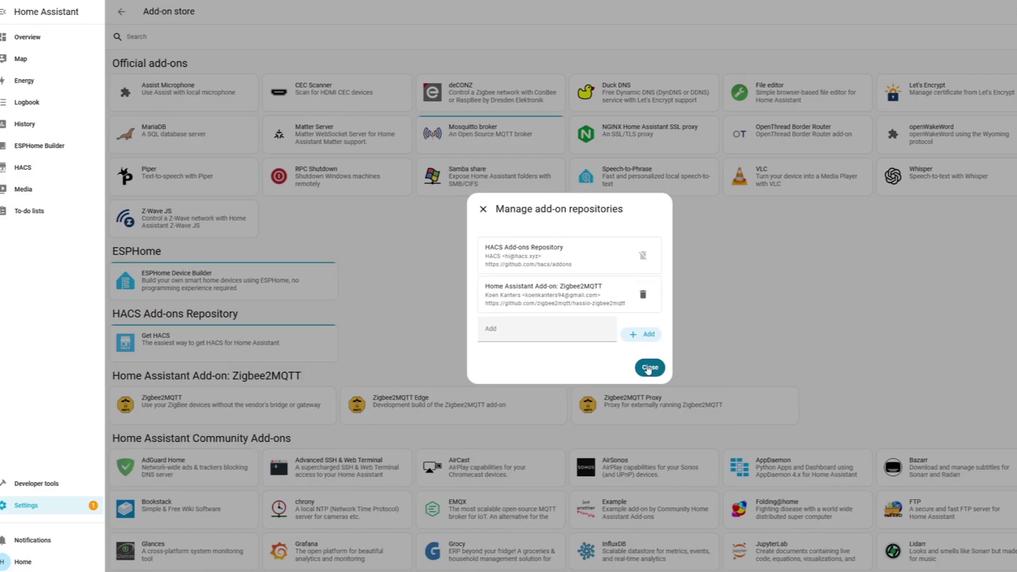
left_click(649, 368)
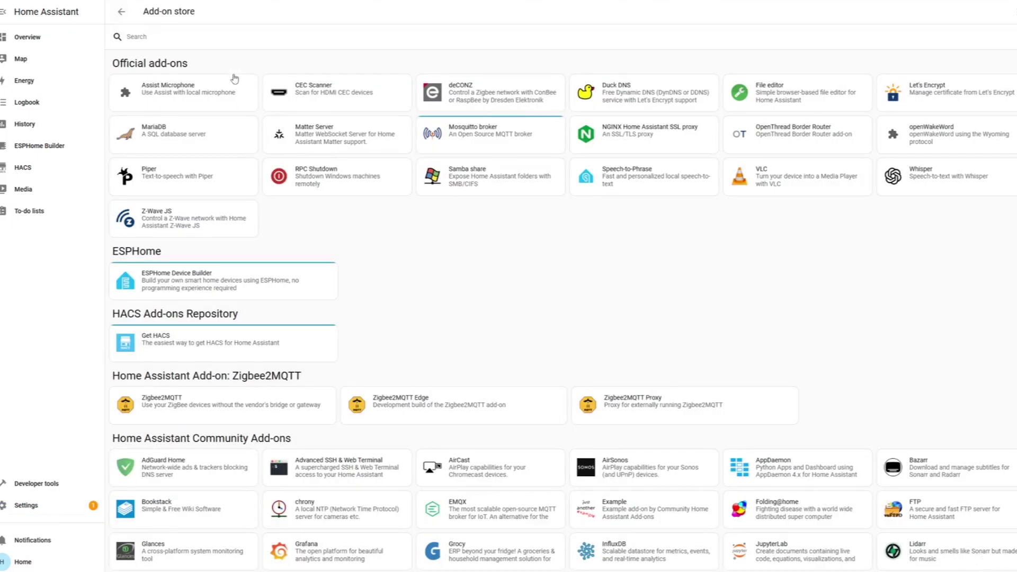
left_click(200, 36)
type("zigbee")
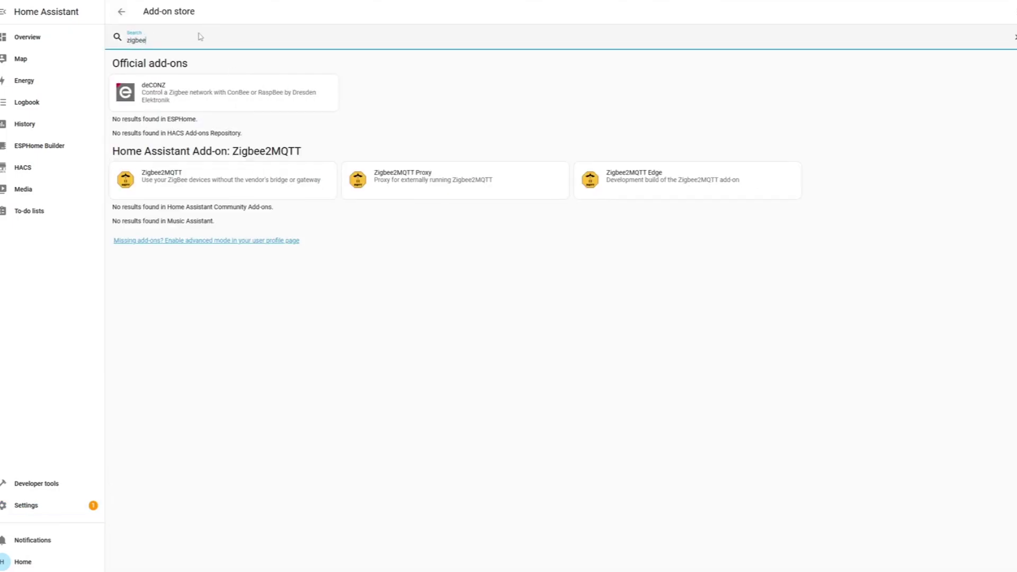
left_click(211, 184)
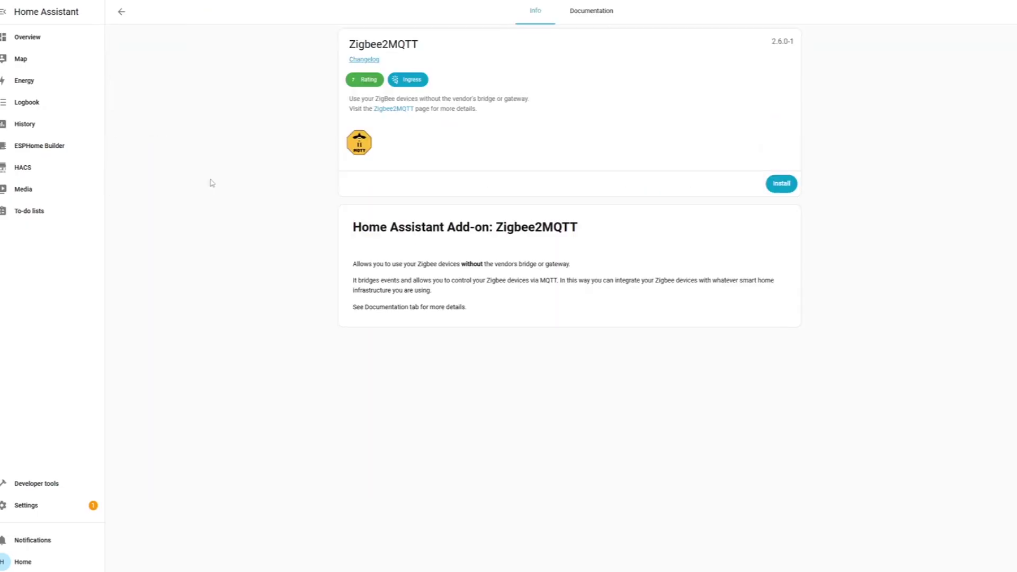
left_click(782, 185)
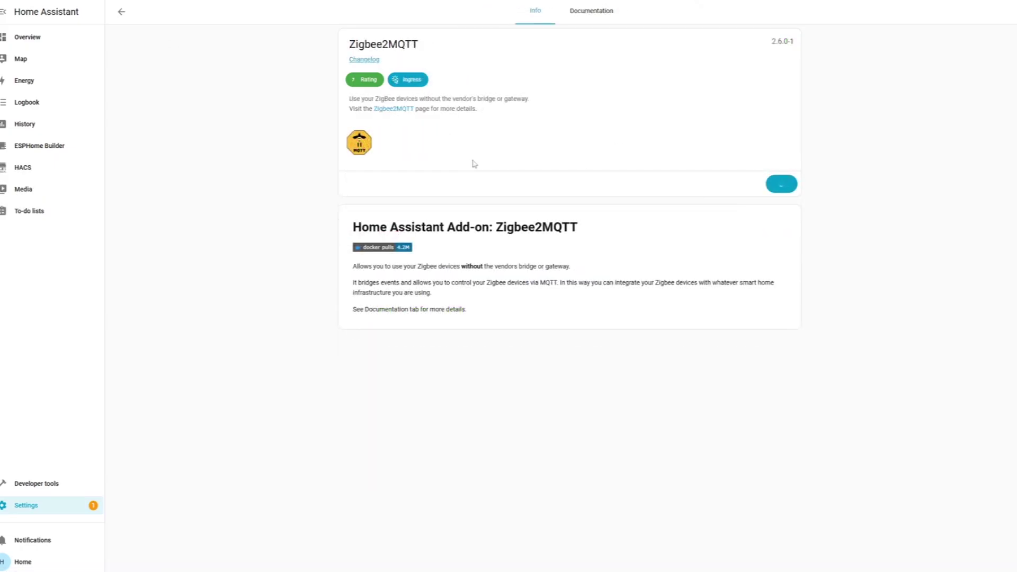
Step: Enable Watchdog and Show in sidebar, start Zigbee2MQTT, and open its panel
left_click(581, 200)
left_click(583, 225)
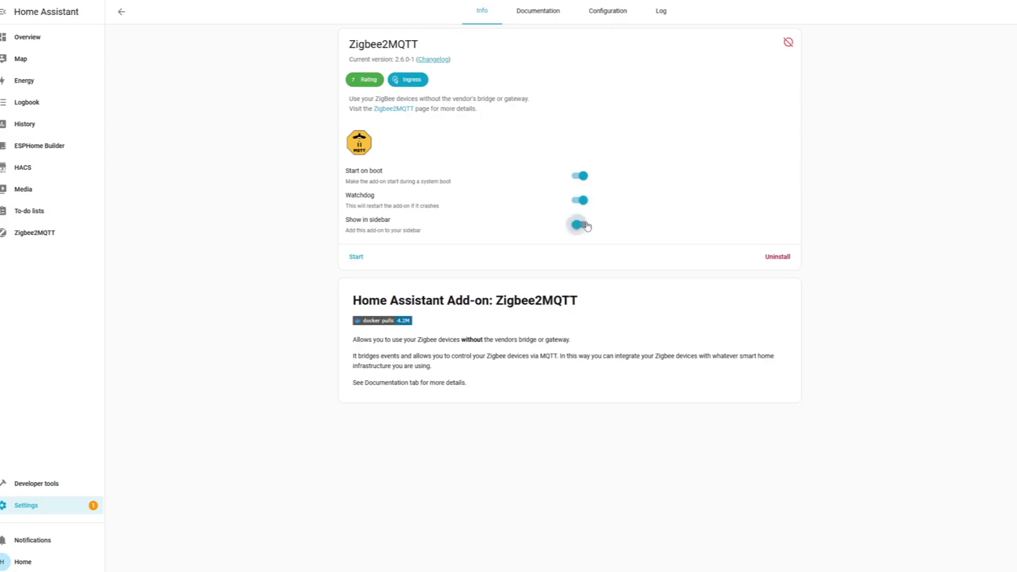
left_click(357, 257)
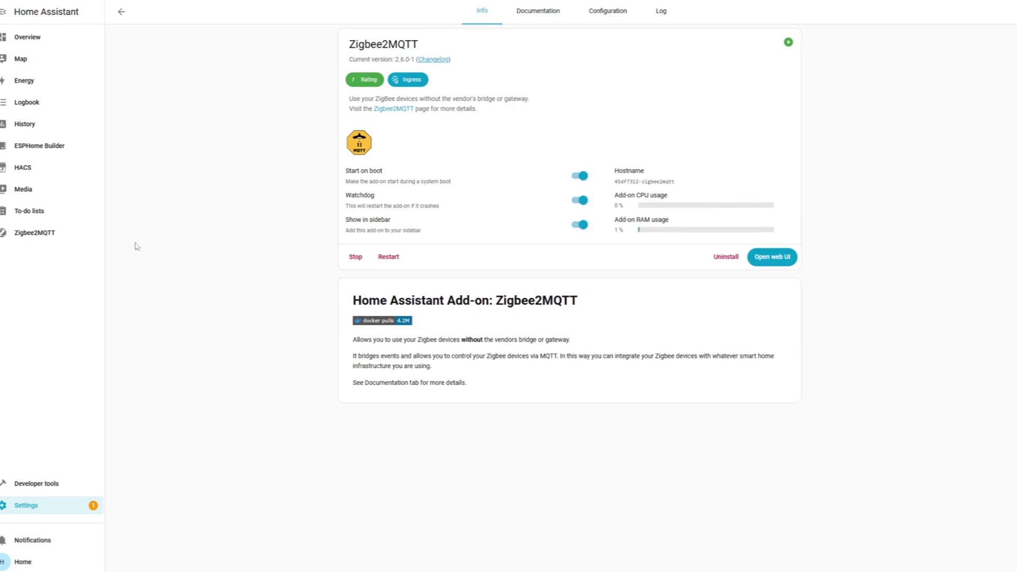
left_click(53, 239)
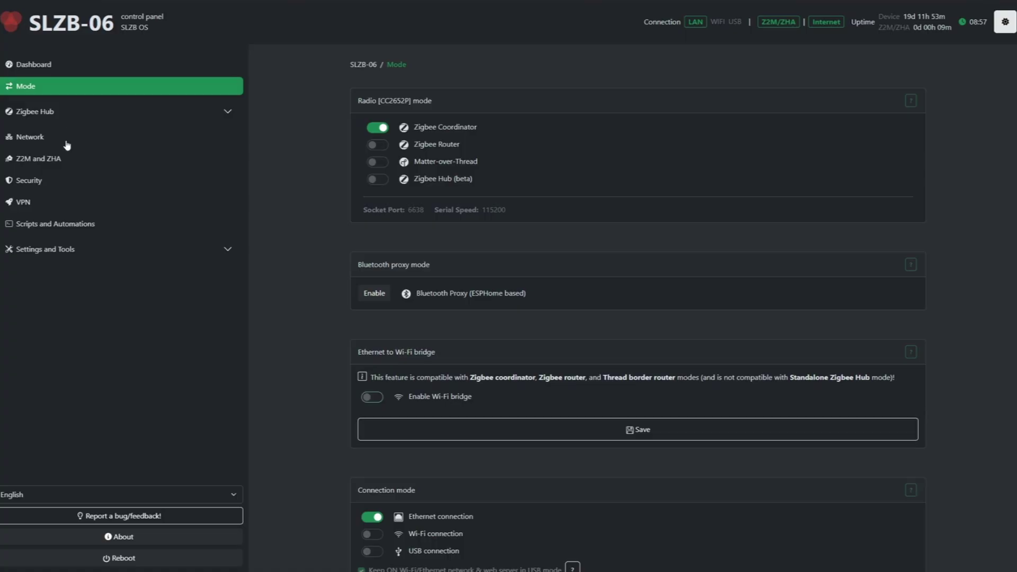
Step: On the SLZB-06 Z2M and ZHA page, select the port tcp://192.168.0.62:6638
left_click(68, 143)
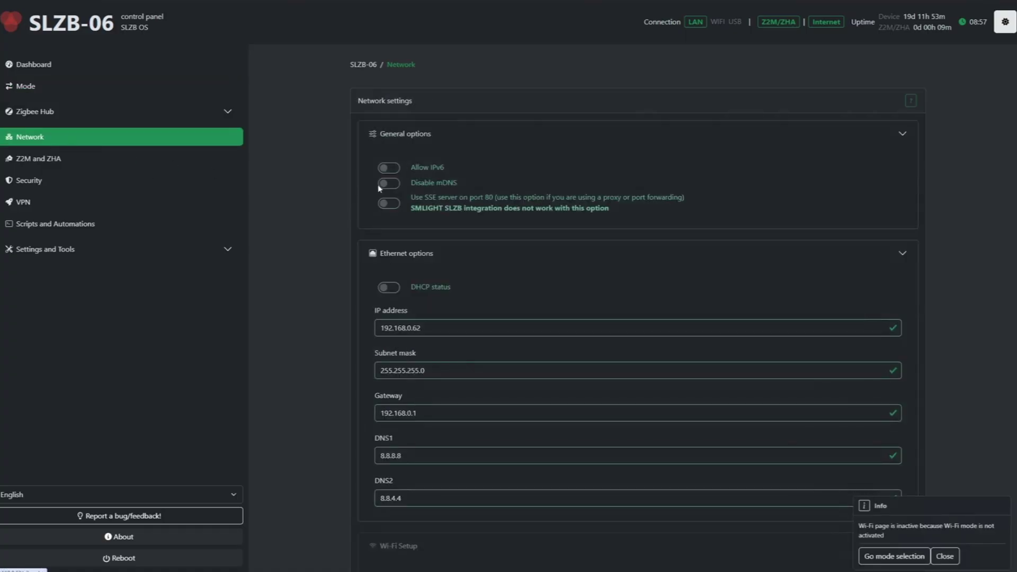
scroll(128, 202, "down", 3)
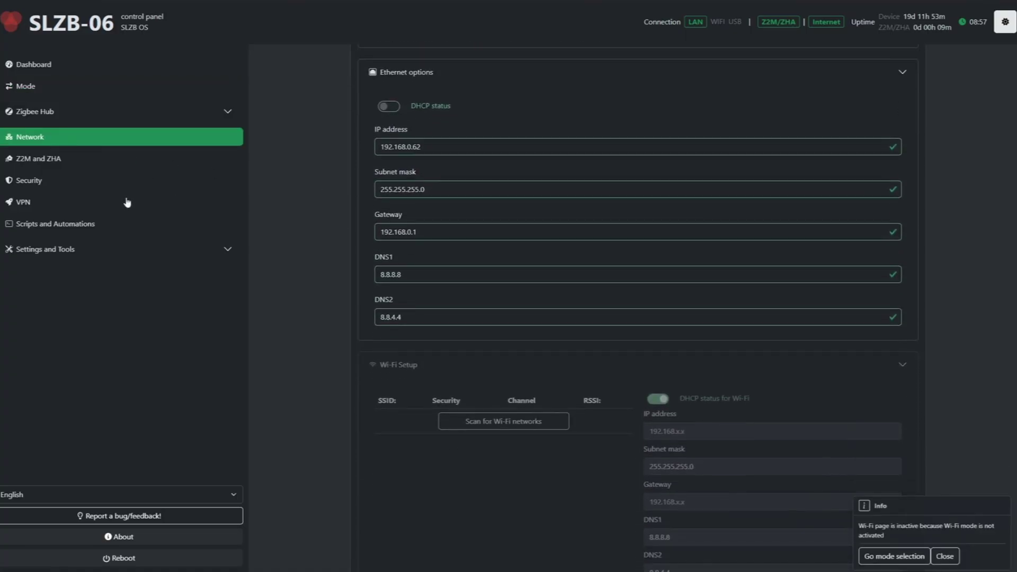
left_click(141, 161)
scroll(334, 245, "up", 3)
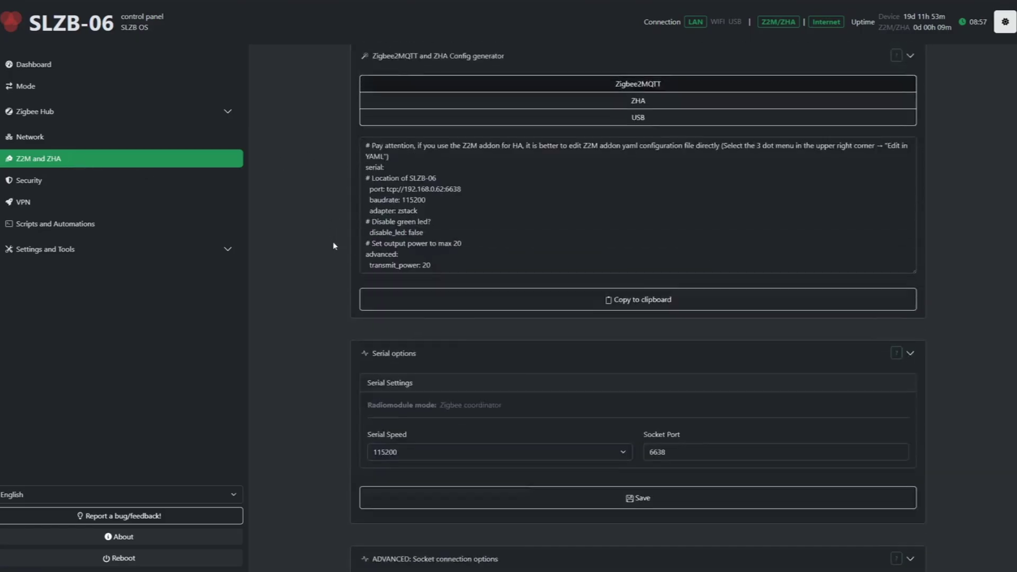
scroll(334, 245, "up", 1)
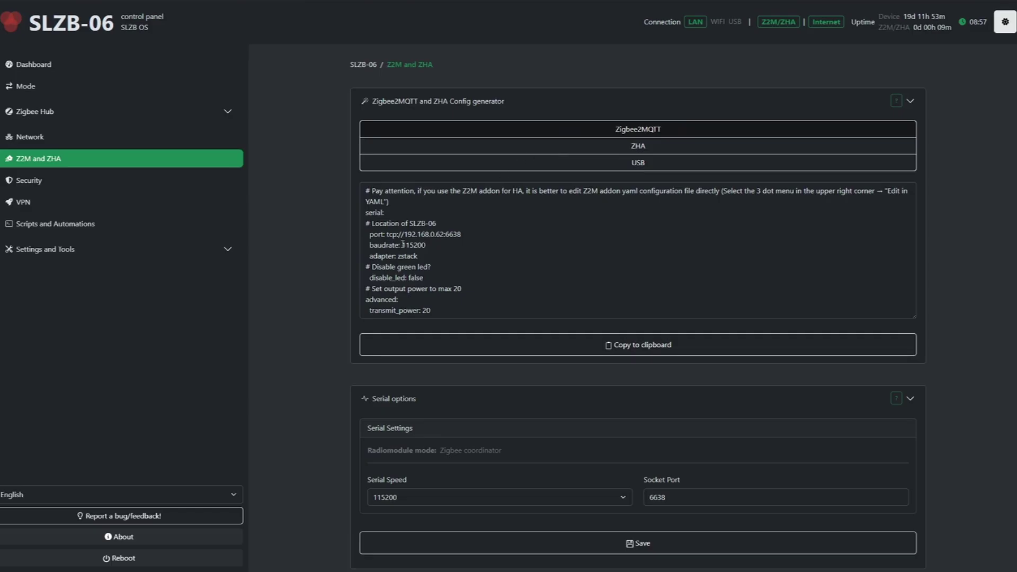
left_click_drag(391, 235, 455, 236)
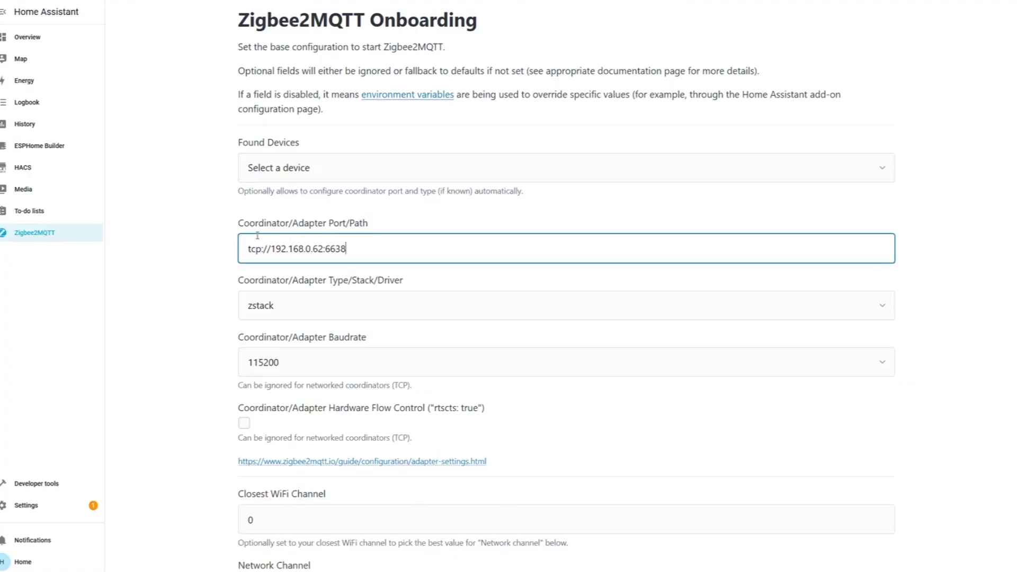
Step: Submit the Zigbee2MQTT onboarding form with coordinator port tcp://192.168.0.62:6638
scroll(215, 213, "down", 6)
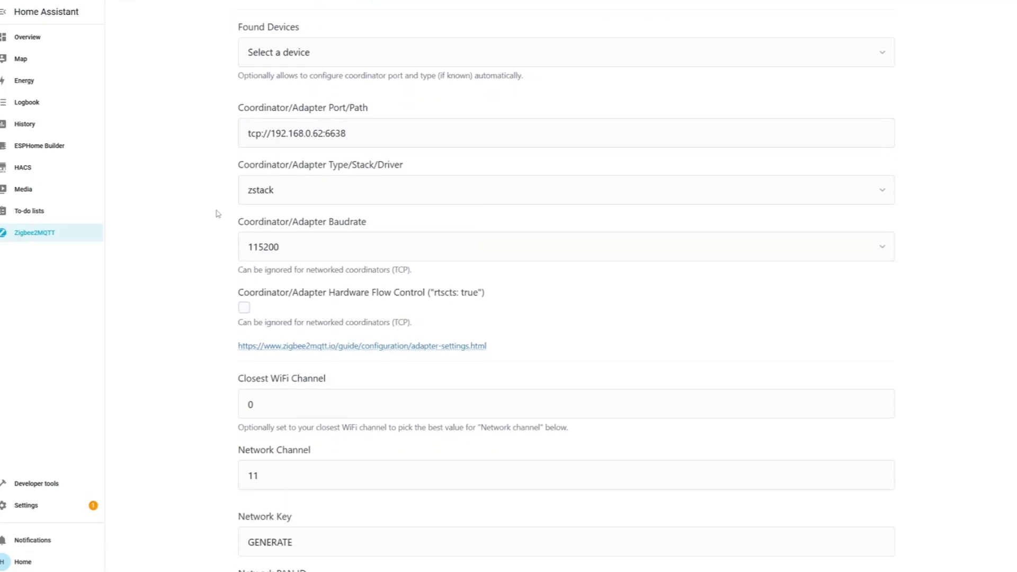
scroll(216, 213, "down", 8)
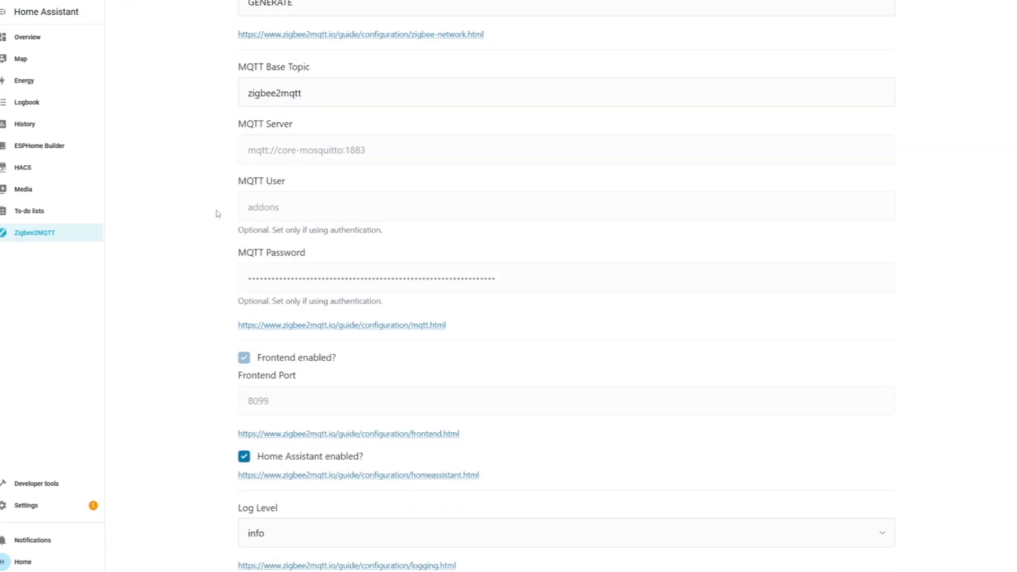
scroll(216, 214, "down", 1)
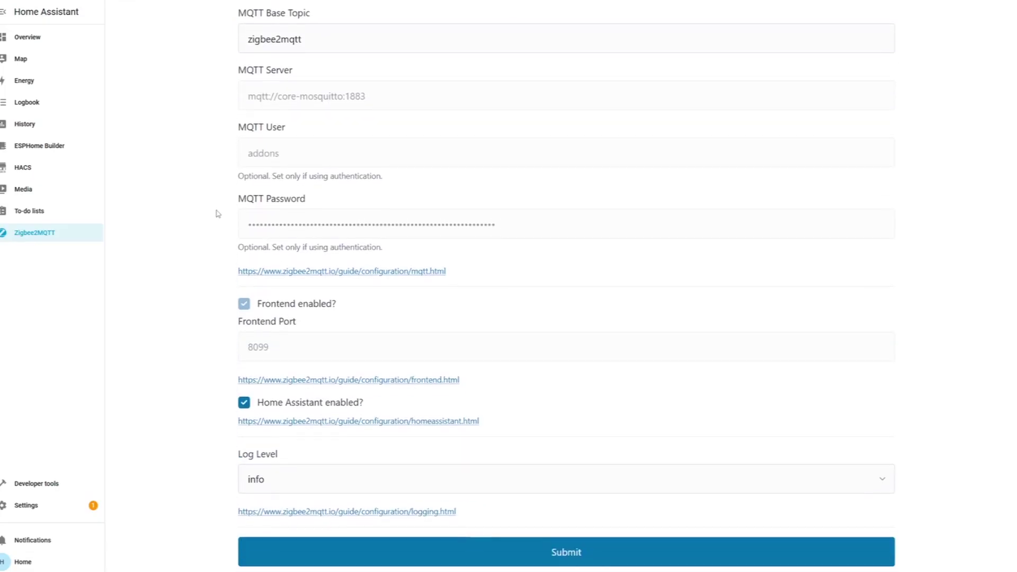
left_click(504, 552)
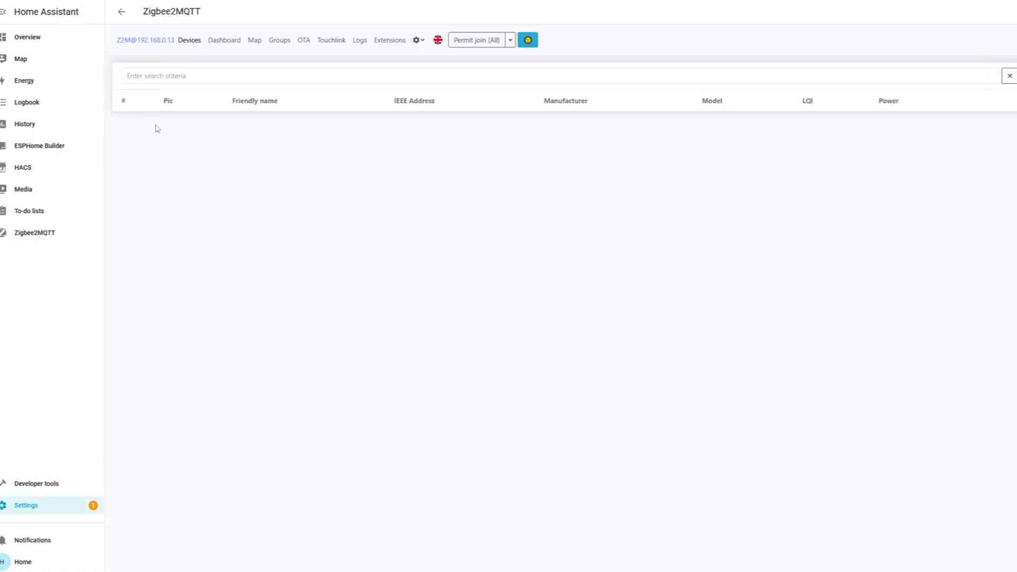
Step: Permit joining for all devices, switch to dark theme, and open the newly paired device
left_click(474, 43)
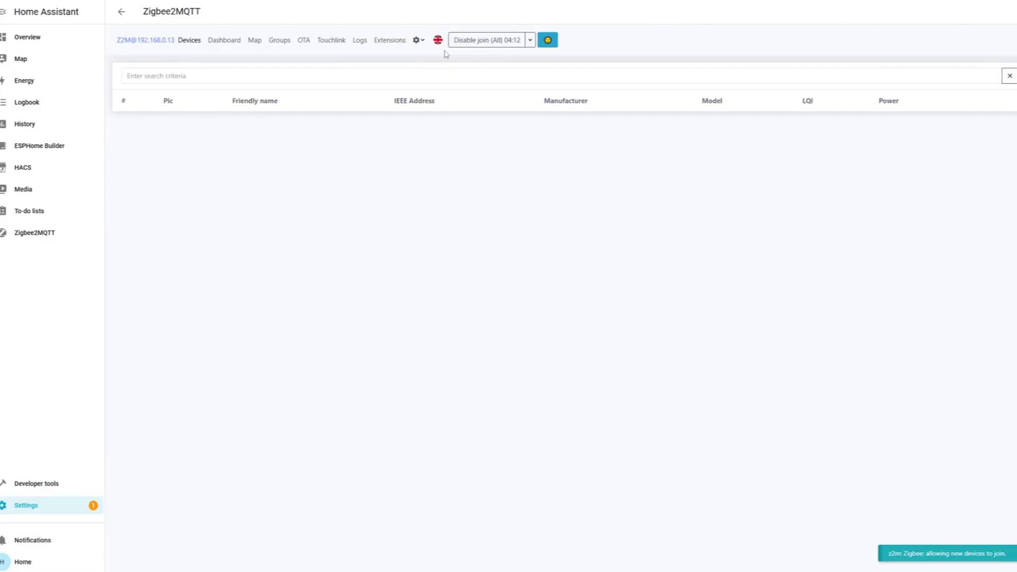
left_click(549, 41)
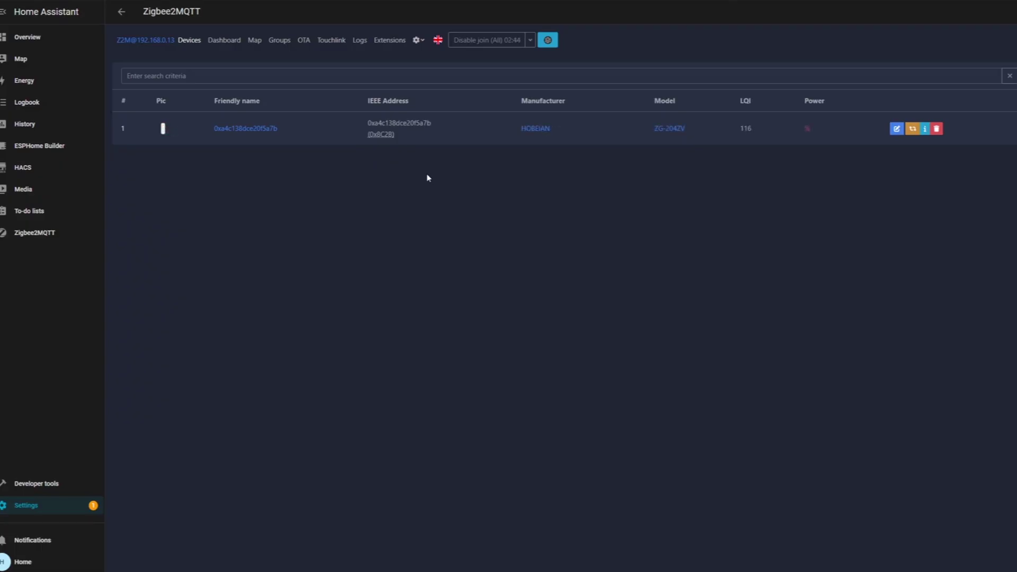
left_click(244, 128)
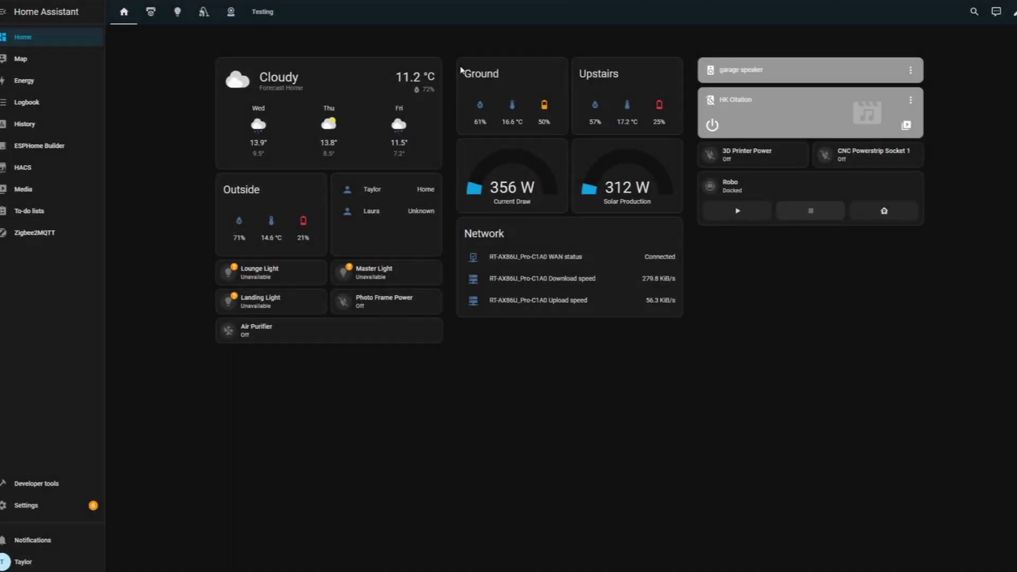
Step: Edit the Home dashboard, add a new section, and choose a Mushroom Entity card
left_click(1012, 12)
left_click(985, 33)
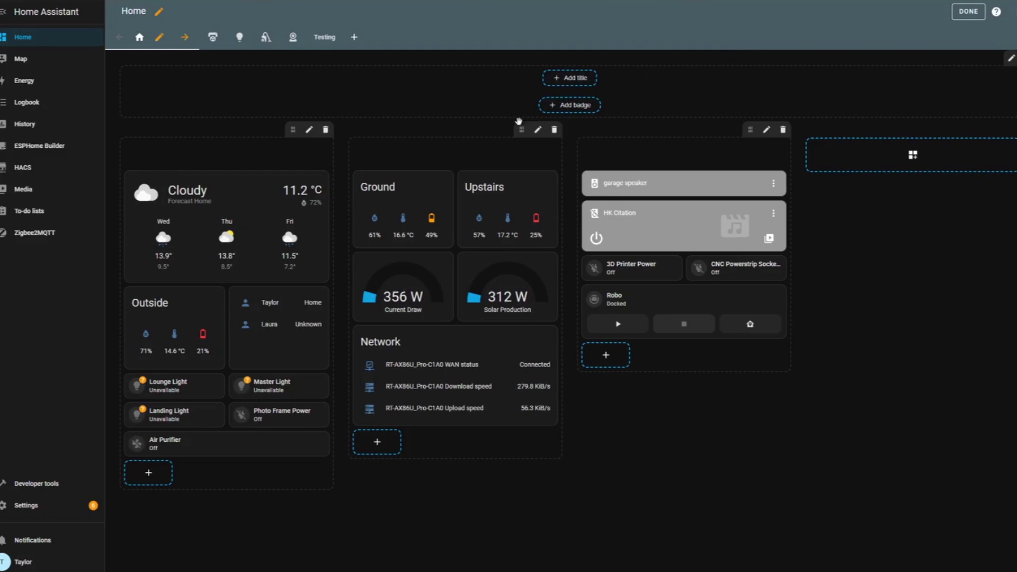
left_click(910, 154)
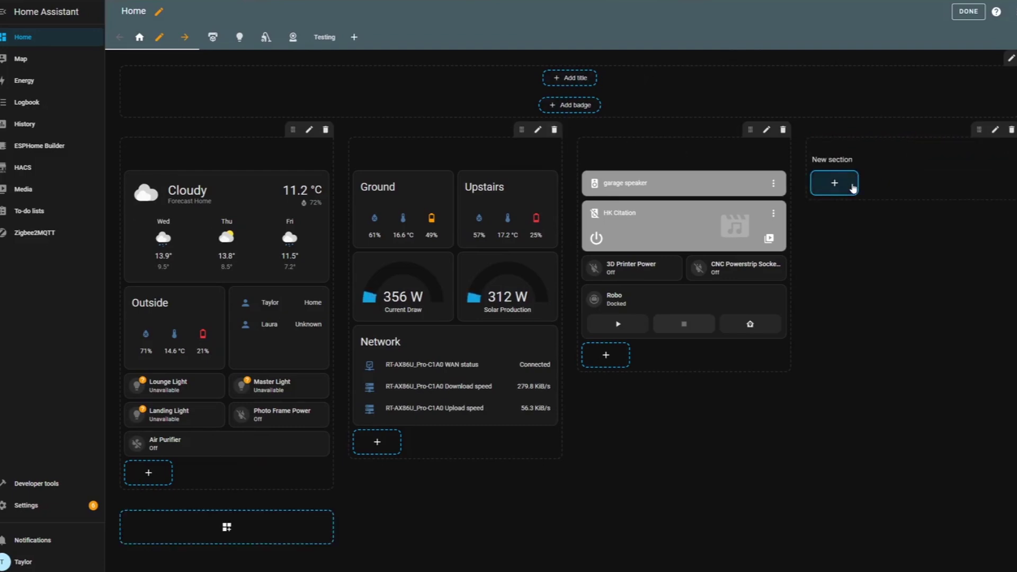
left_click(835, 183)
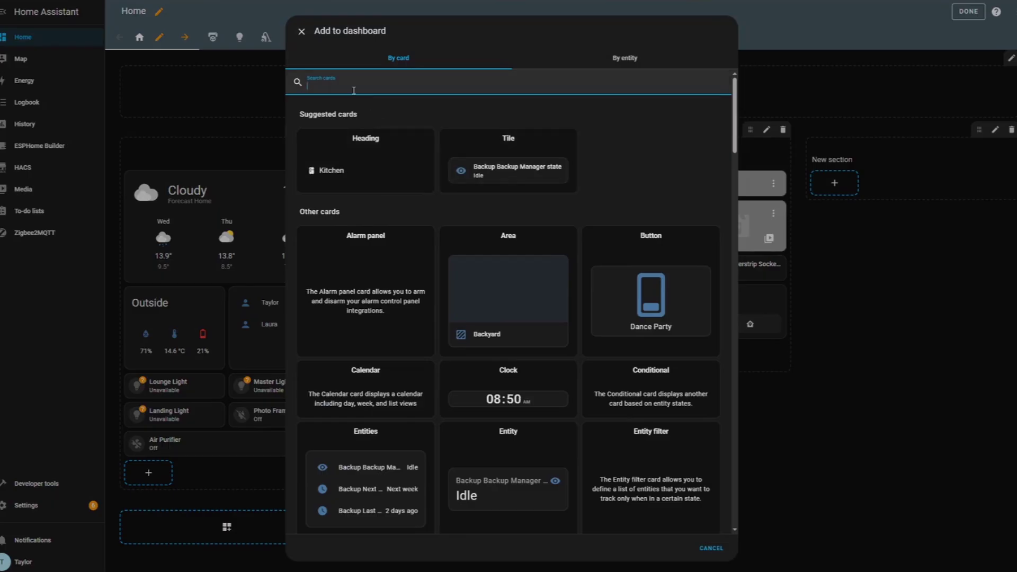
type("mushi")
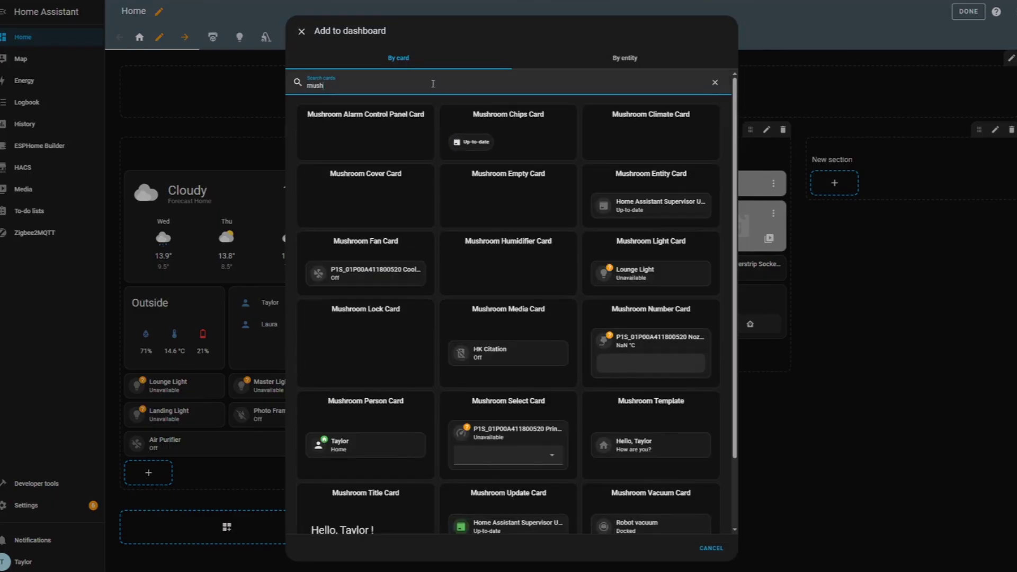
left_click(652, 196)
Step: Set the card to the Greenhouse Env Sensor humidity entity, save it, and finish editing
left_click(382, 118)
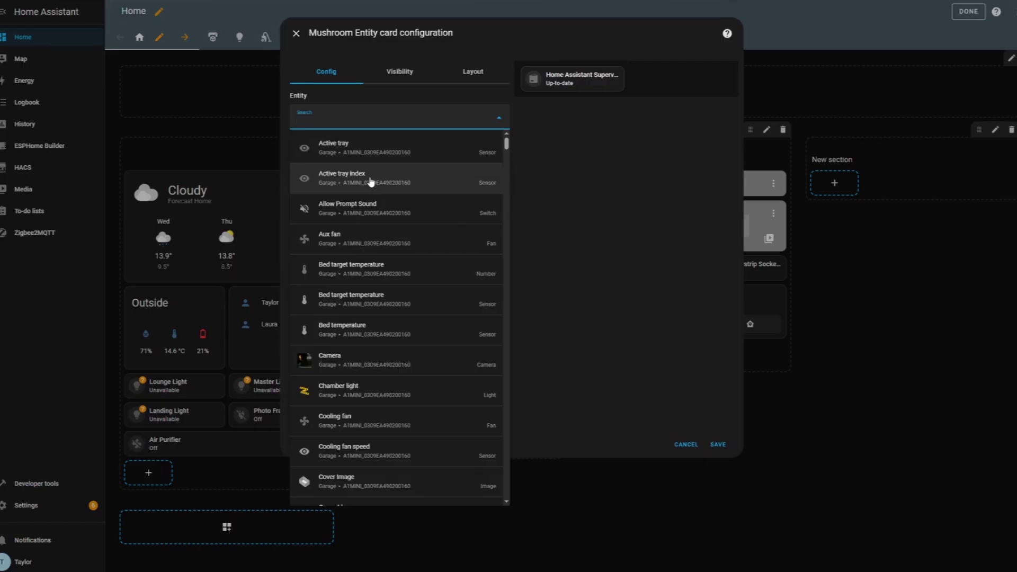
scroll(370, 183, "down", 10)
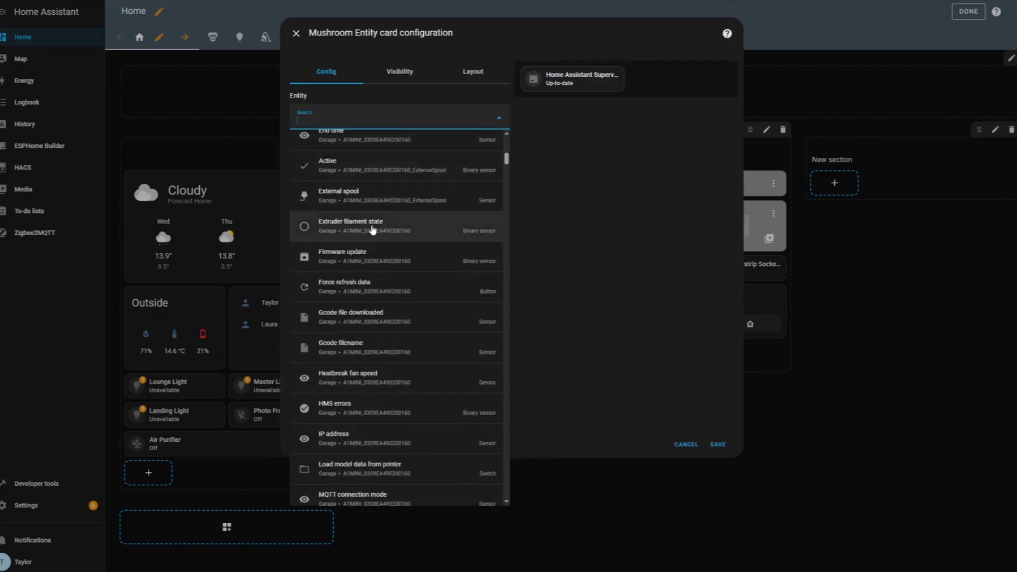
scroll(373, 230, "down", 3)
type("hum")
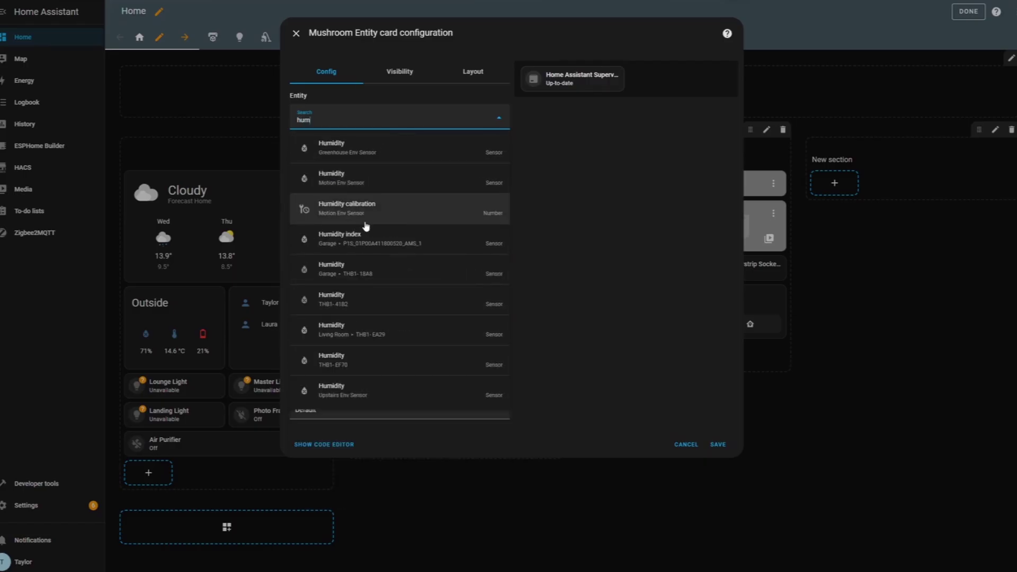
left_click(388, 160)
left_click(718, 445)
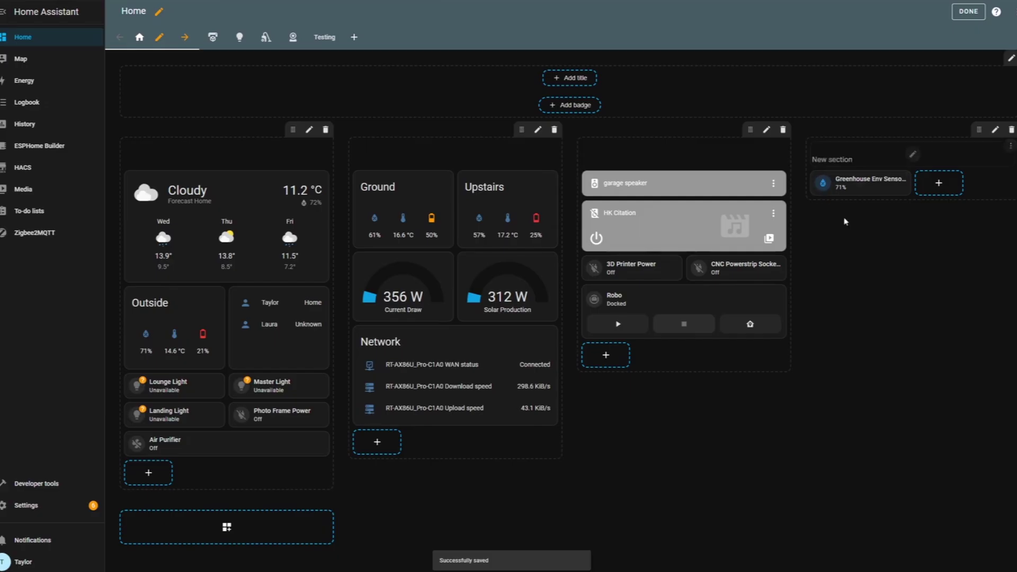
left_click(969, 11)
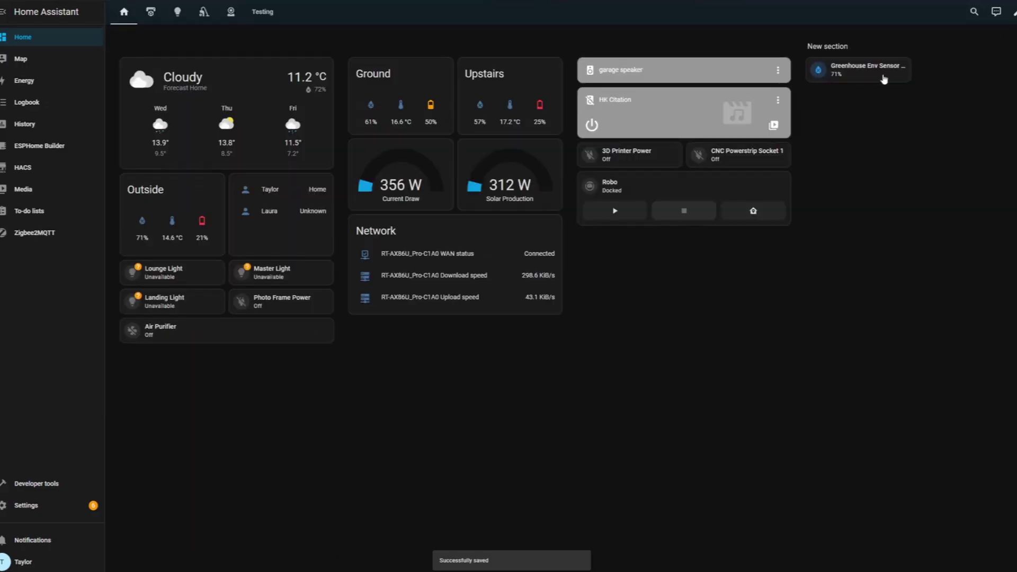
Step: Search the HACS store for 'mush' and browse the Mushroom repository page
left_click(1012, 11)
left_click(23, 167)
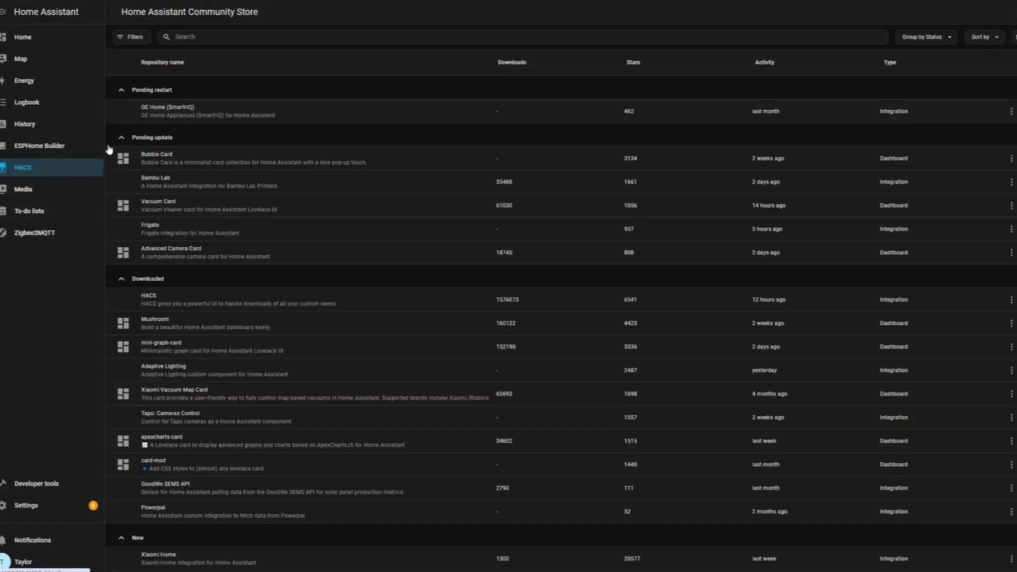
left_click(209, 36)
type("mushro")
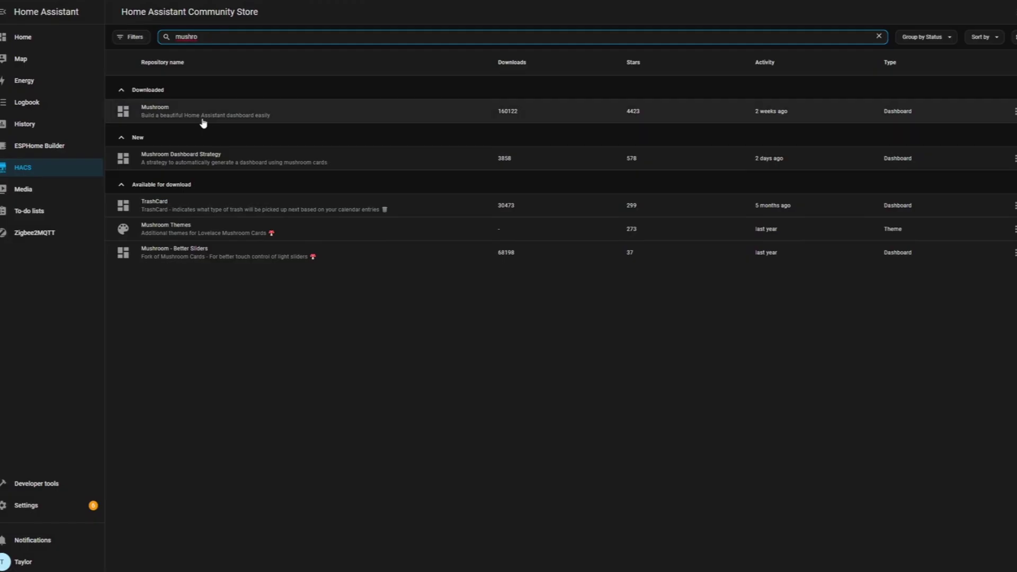
left_click(211, 112)
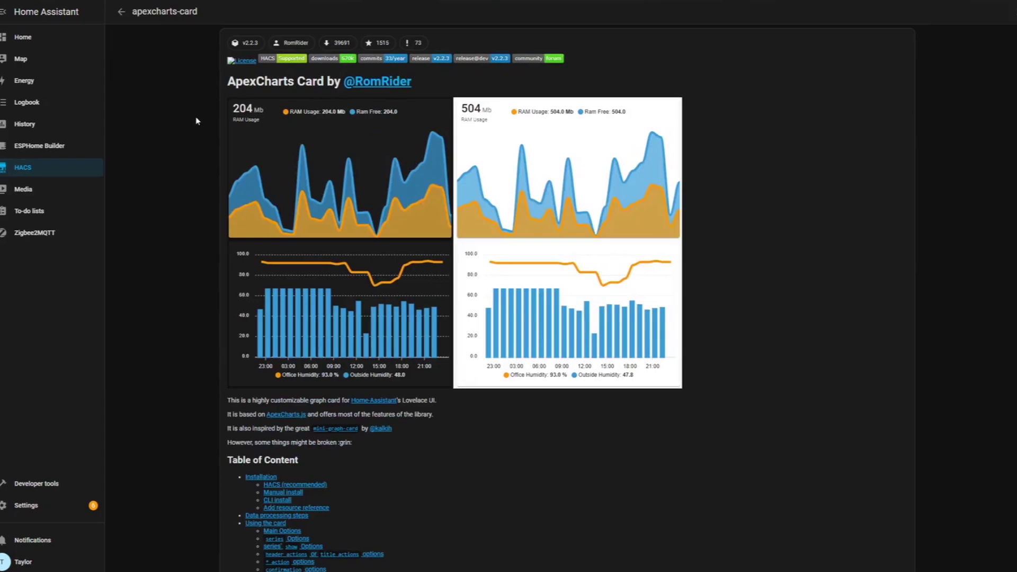
scroll(196, 121, "down", 1)
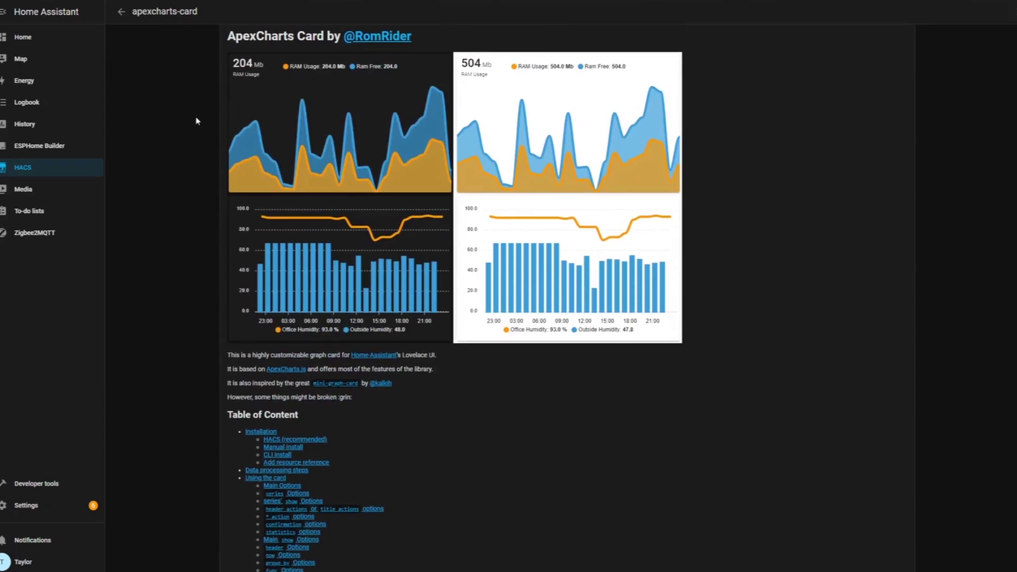